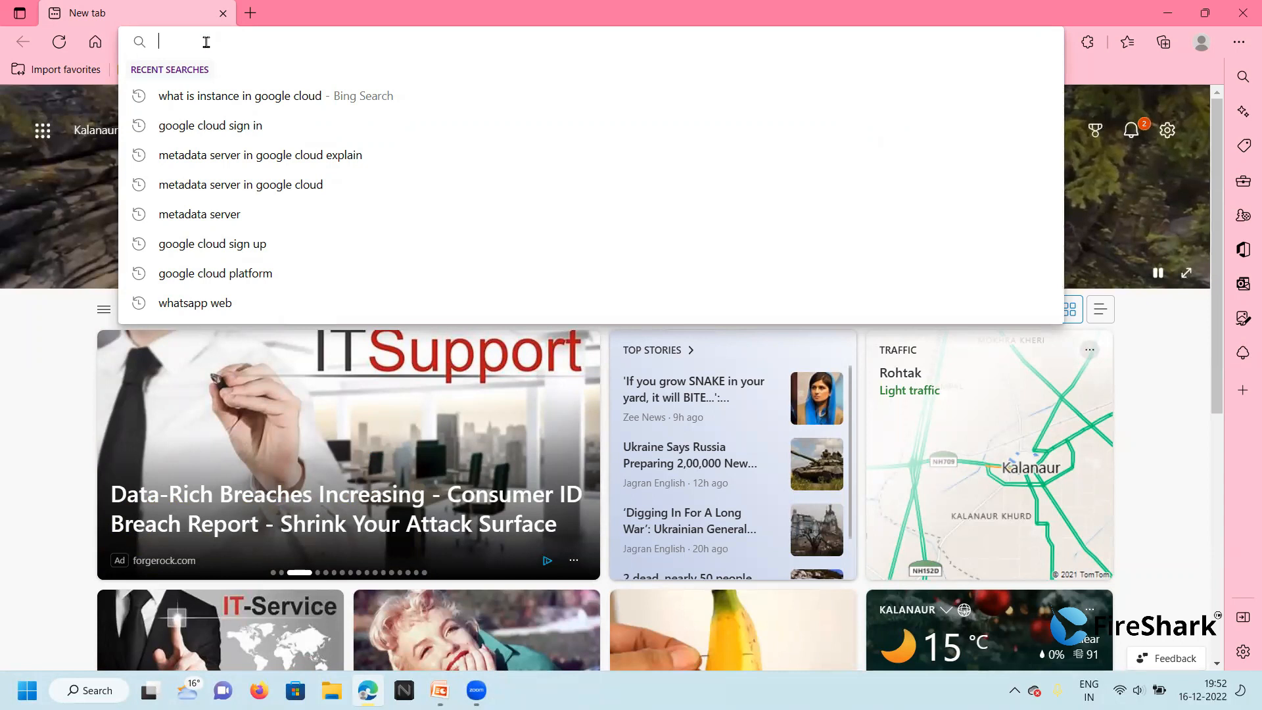
# Search the web for google cloud sign in, open the Google Cloud Platform result and go to the console.
pyautogui.write('goo')
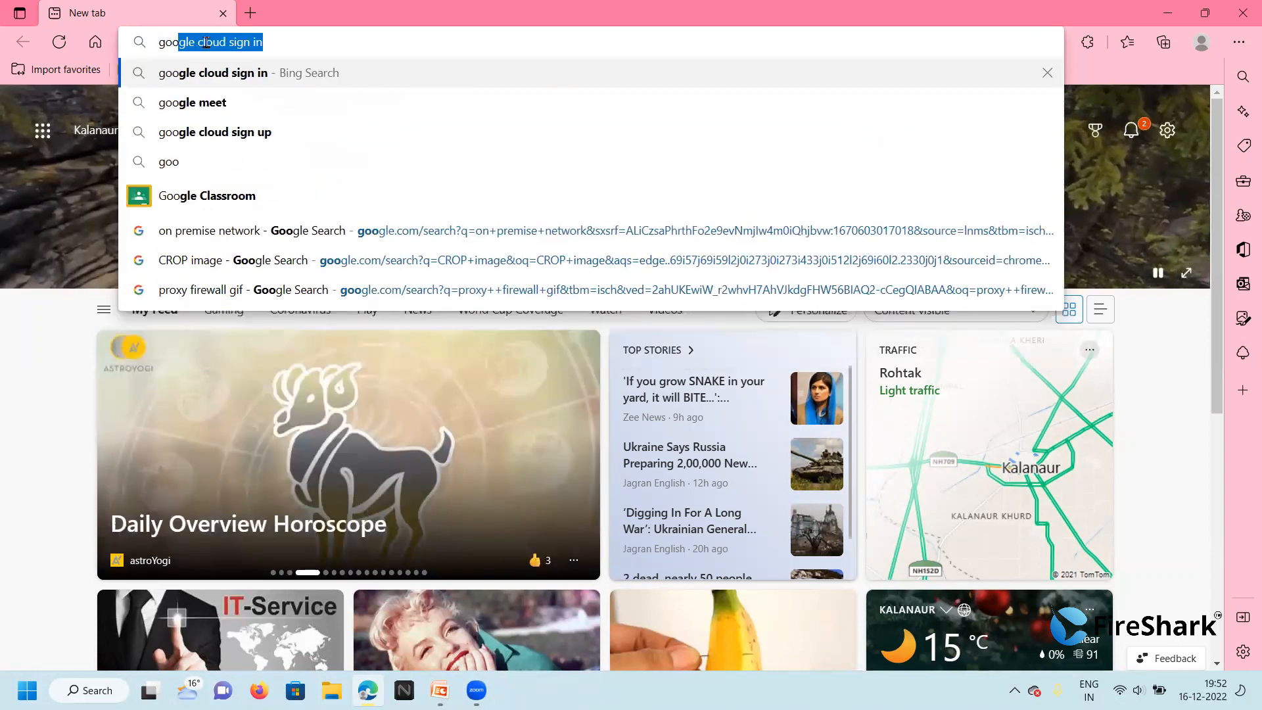
pyautogui.press('Return')
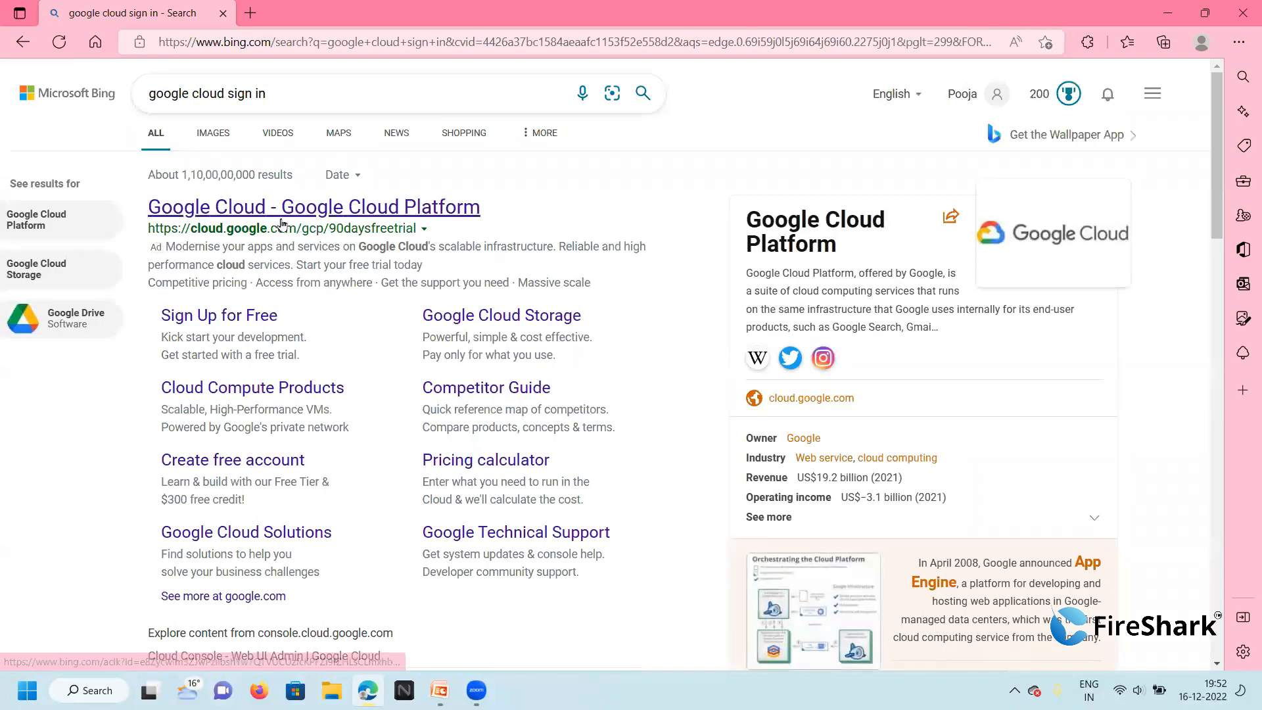
pyautogui.click(282, 225)
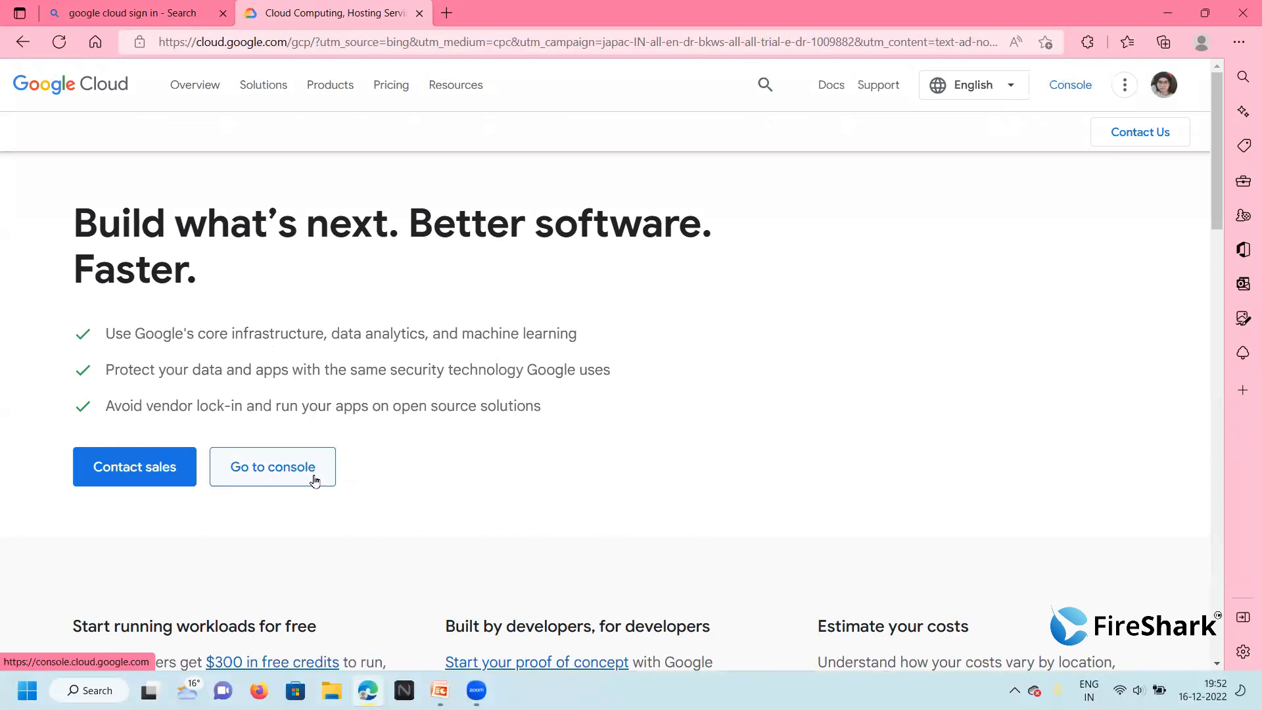
pyautogui.click(288, 478)
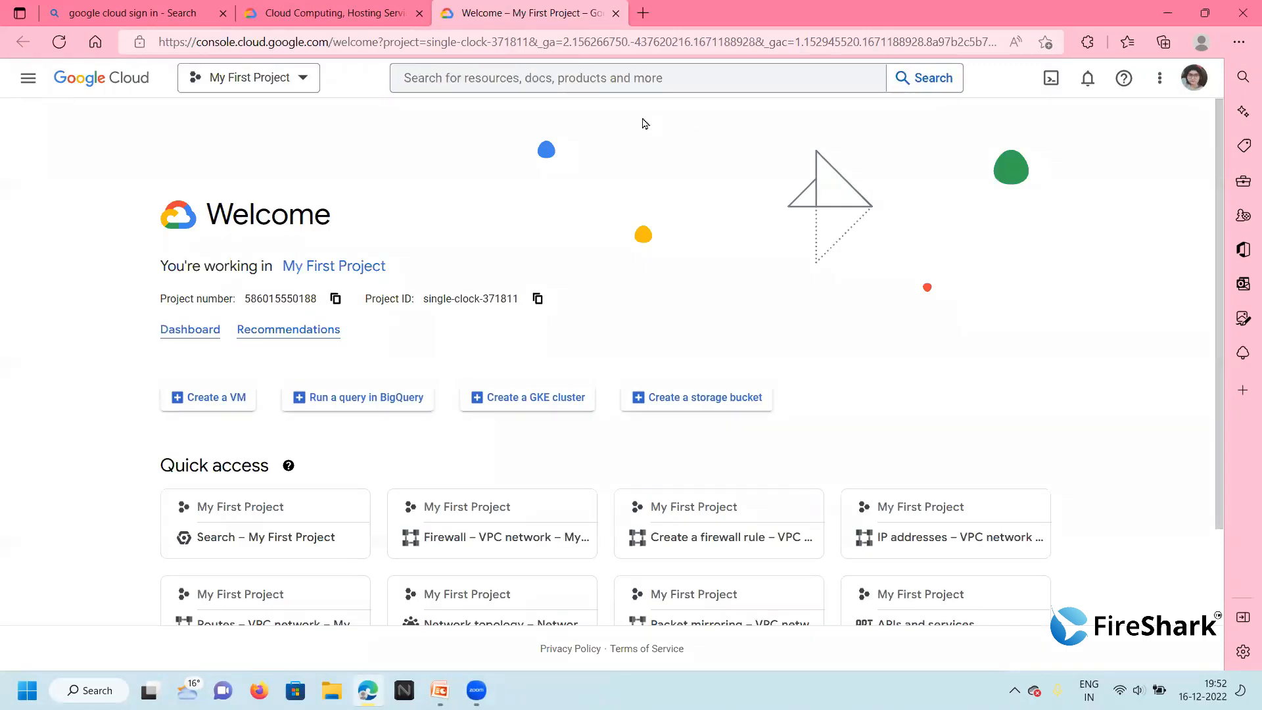
# Open the recently visited VPC firewall rules documentation from the console search, then return to the console's Welcome page.
pyautogui.click(508, 79)
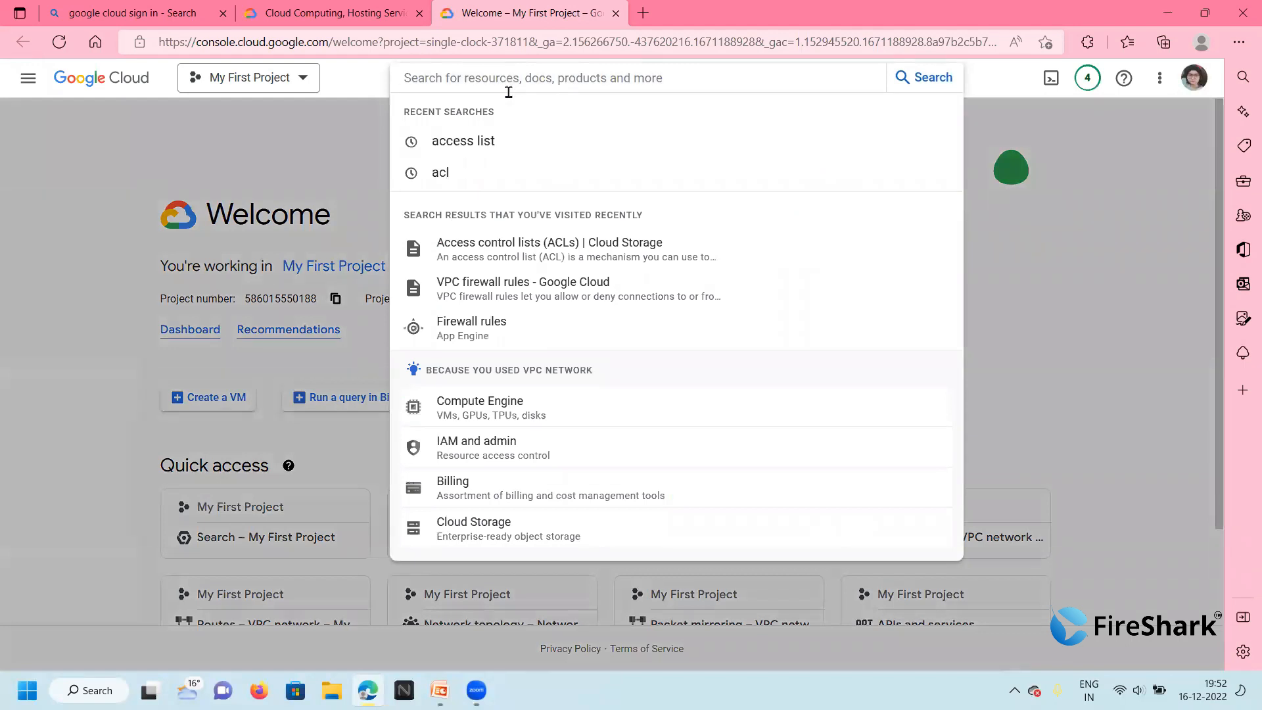
pyautogui.click(487, 282)
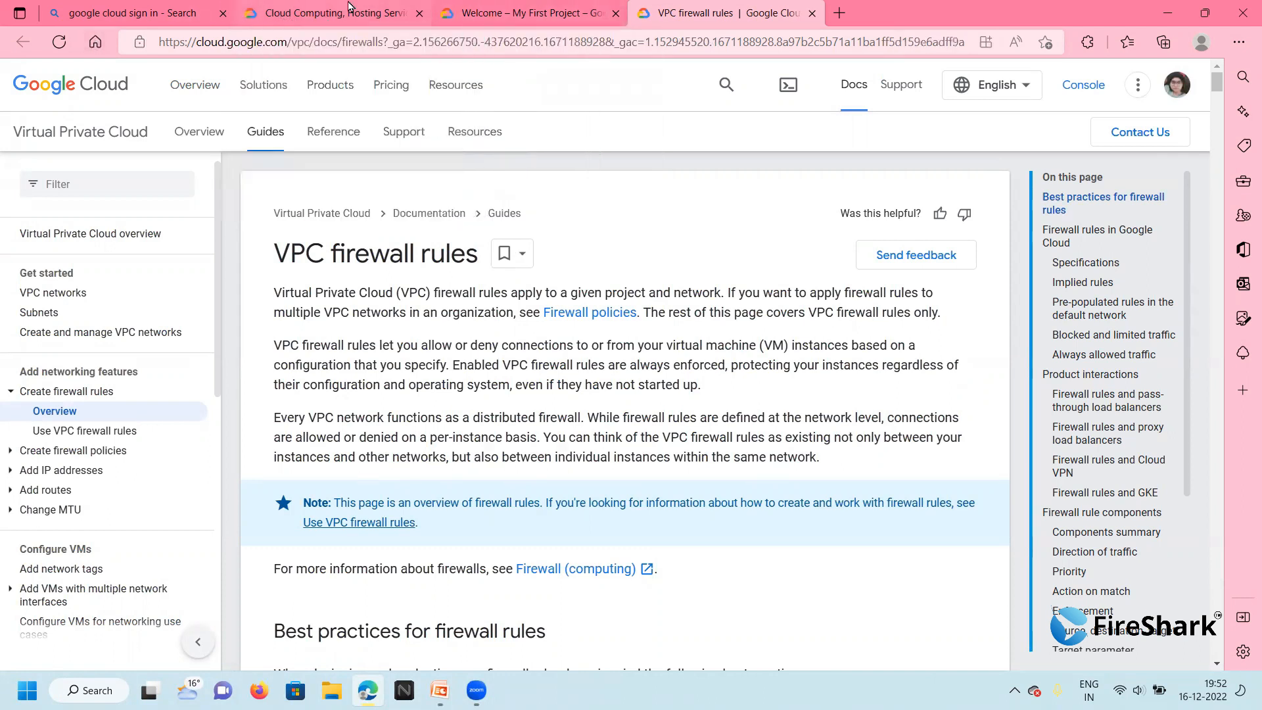
pyautogui.click(296, 14)
pyautogui.click(530, 13)
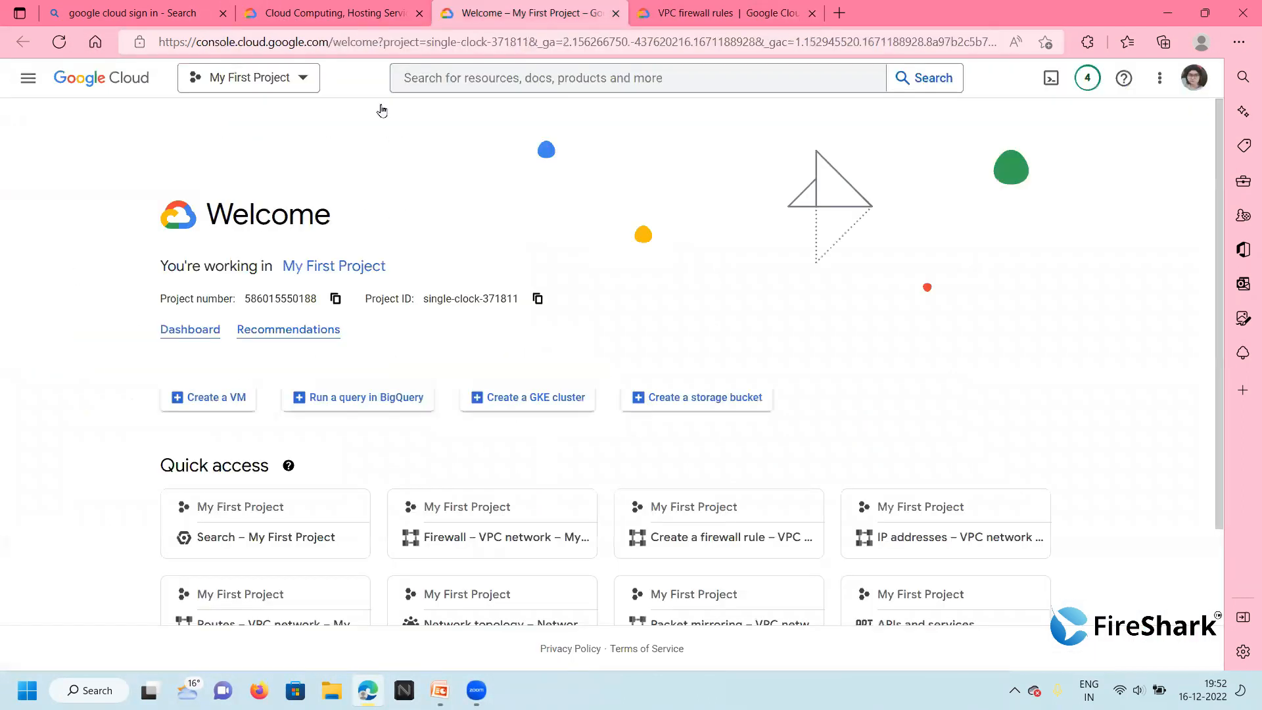
# Search the console for vpc.
pyautogui.click(420, 80)
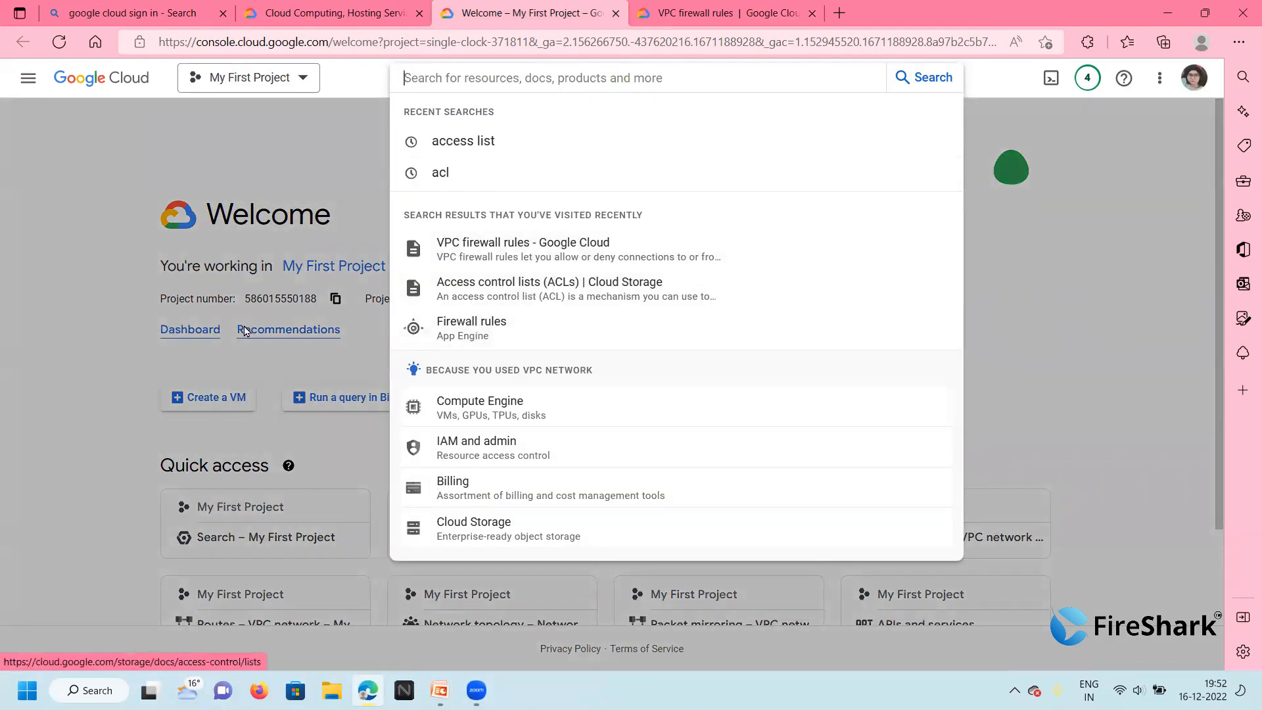
pyautogui.write('vpc')
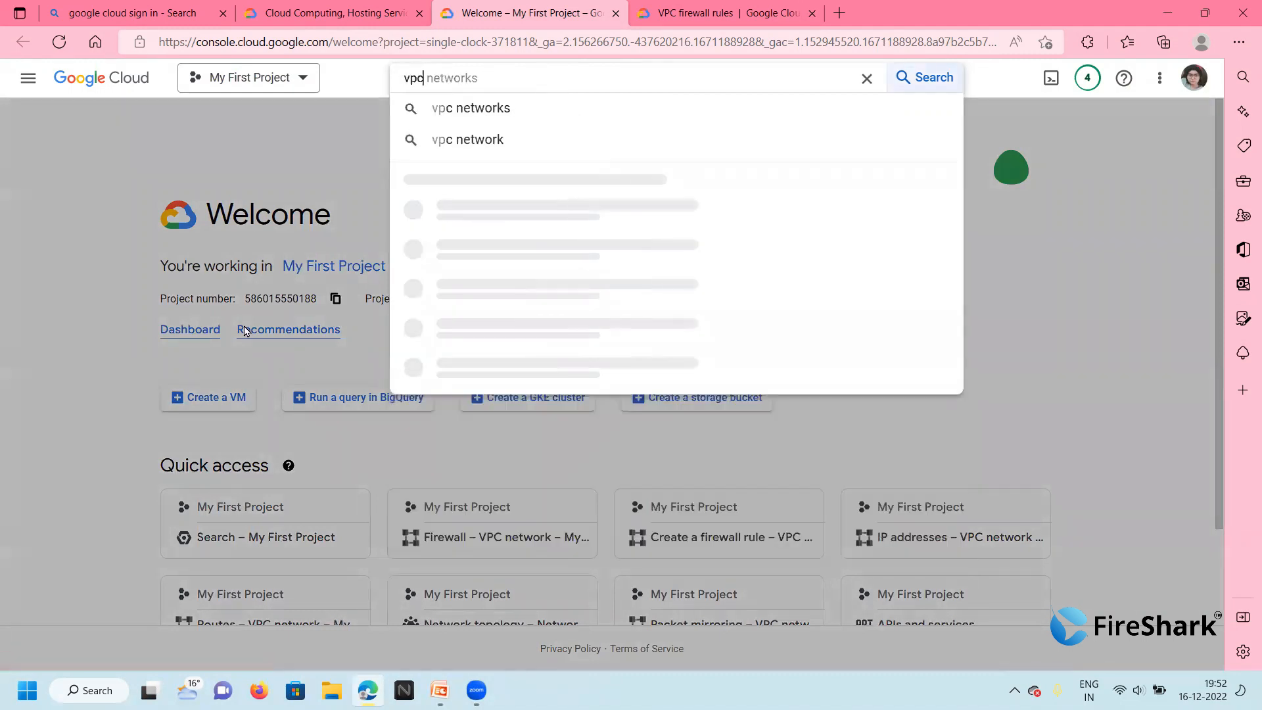
pyautogui.press('Return')
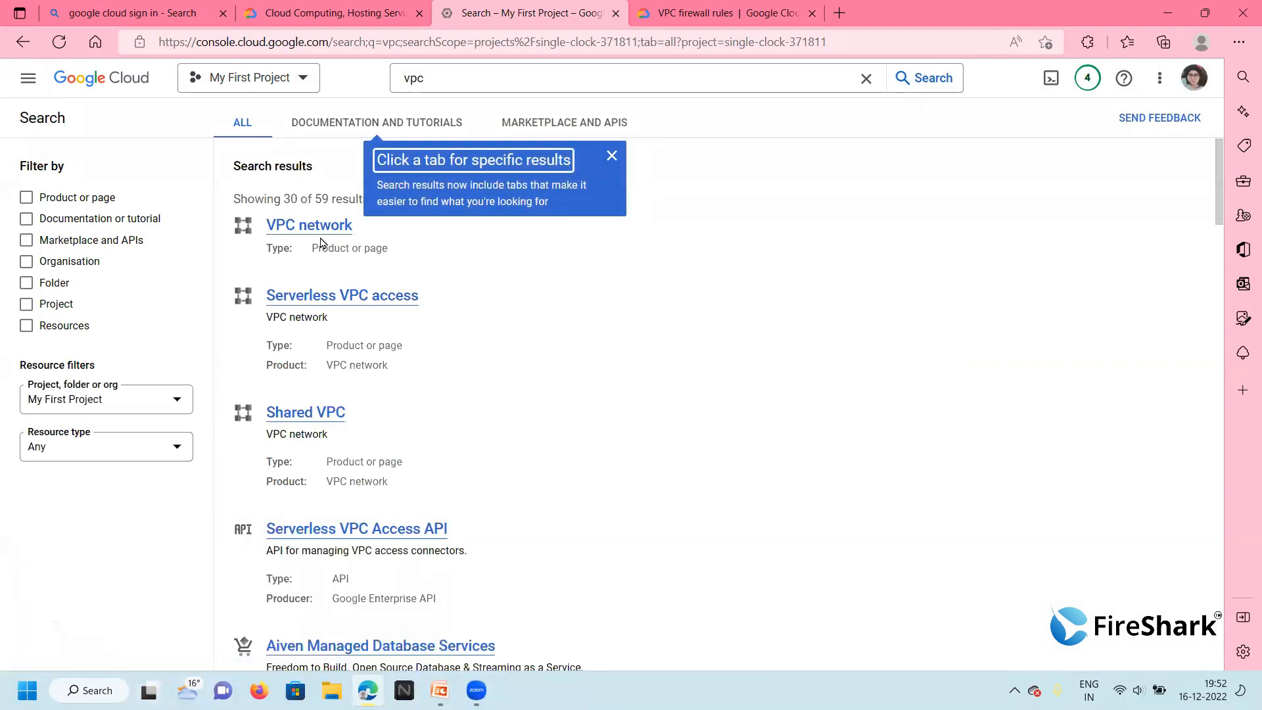
# Search the console for firewall and open the VPC network Firewall page.
pyautogui.click(453, 83)
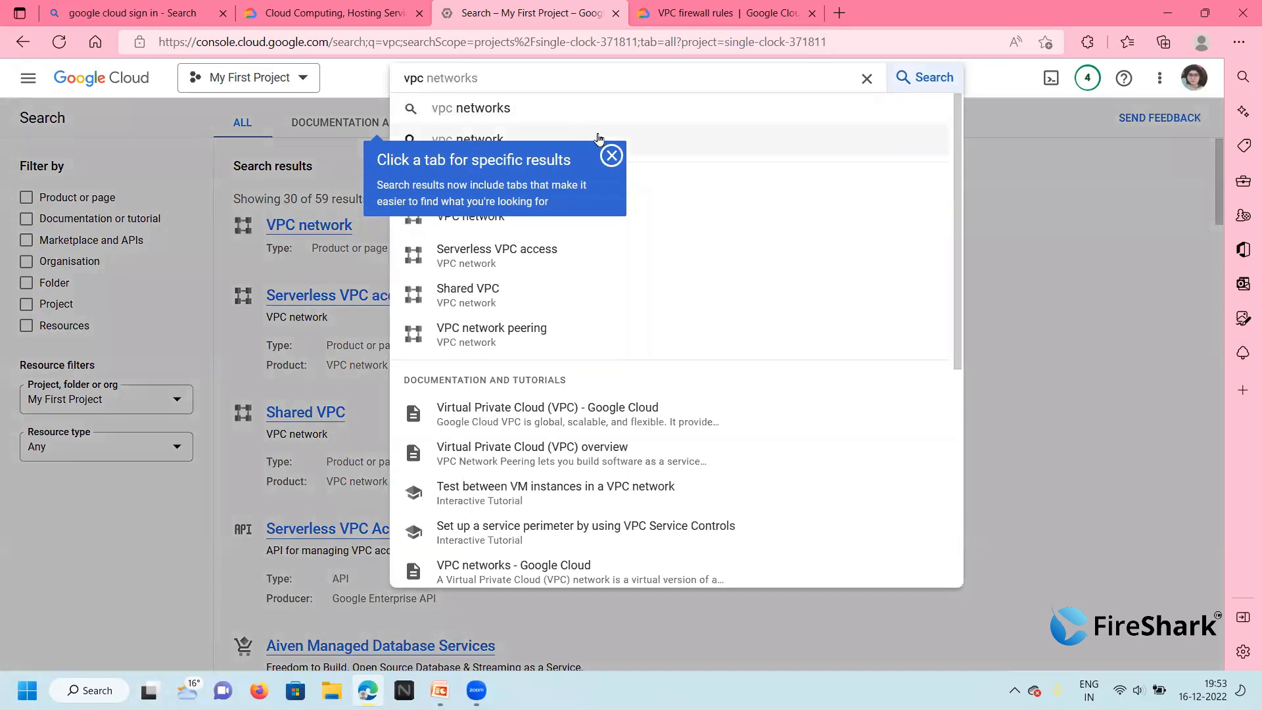
pyautogui.click(612, 156)
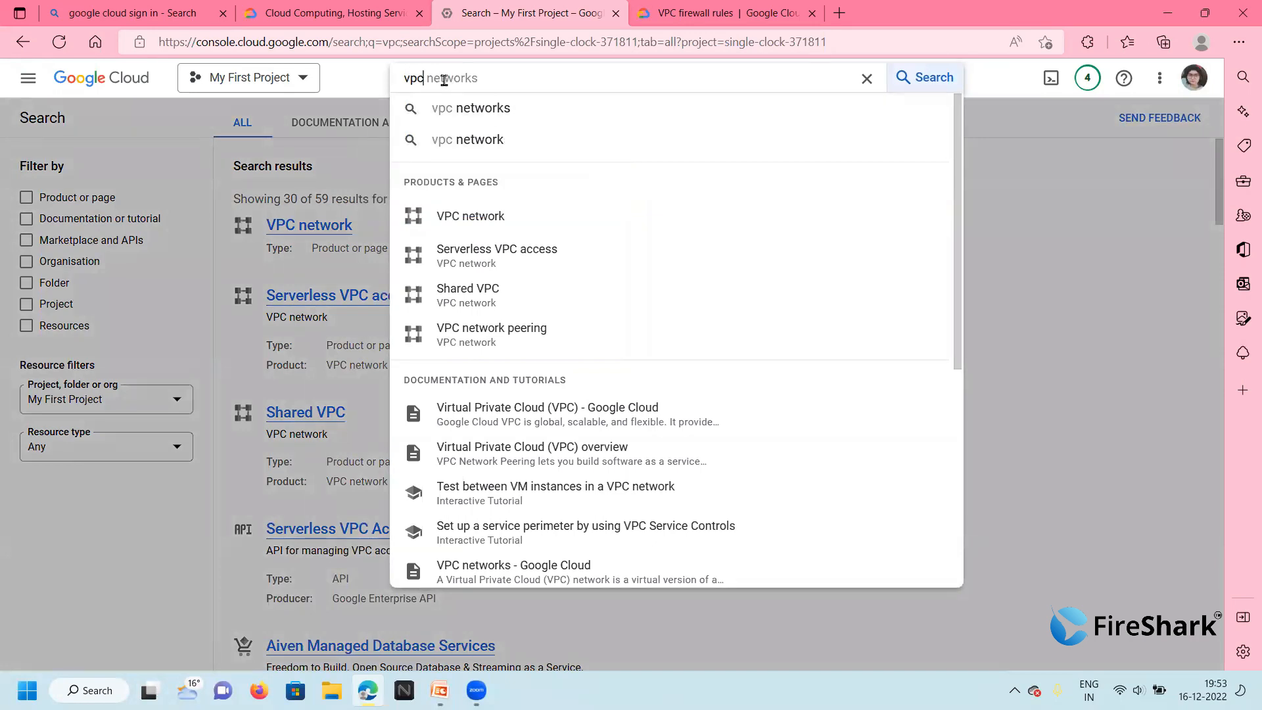
pyautogui.press('BackSpace')
pyautogui.press('BackSpace')
pyautogui.press('BackSpace')
pyautogui.write('firewall')
pyautogui.press('Return')
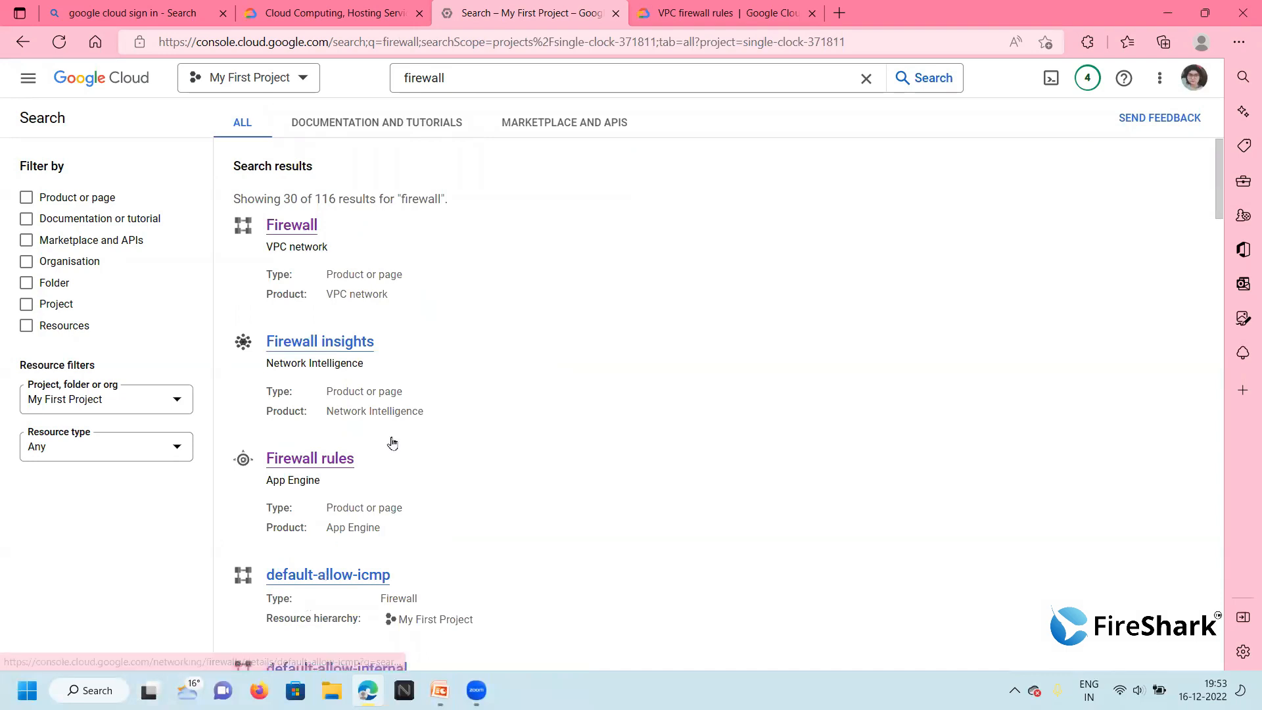
pyautogui.click(292, 227)
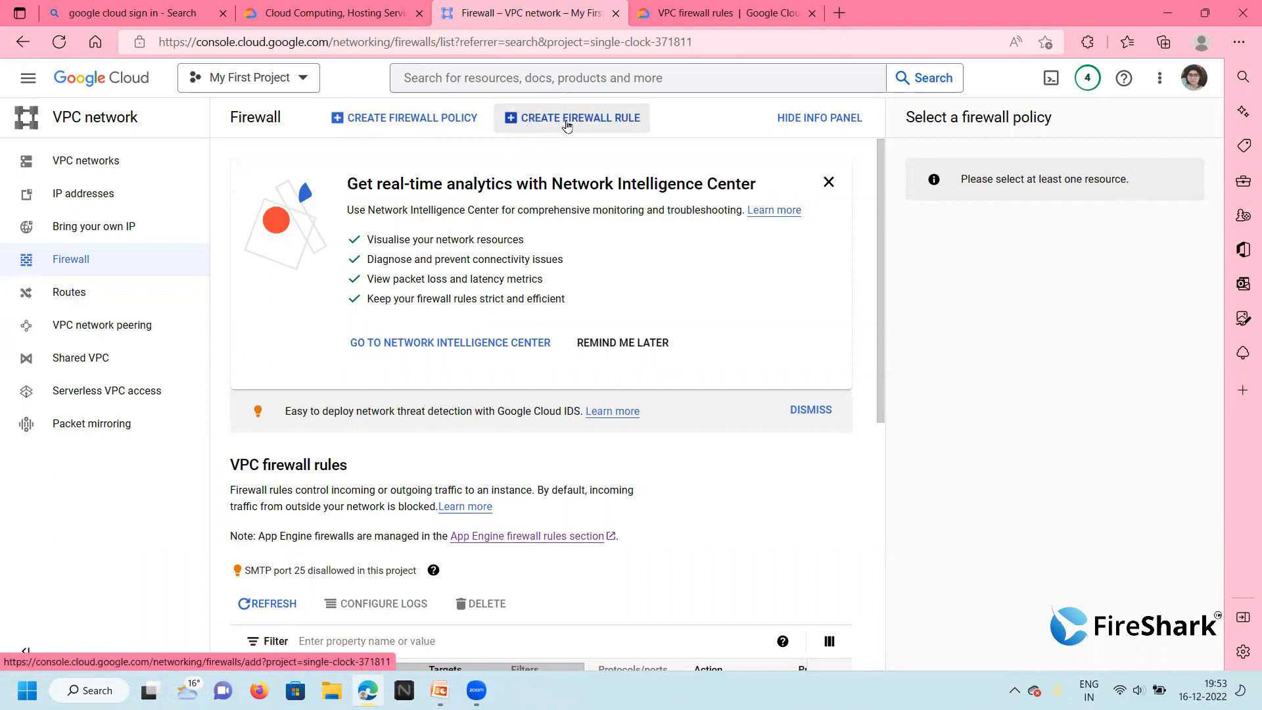
# Start a new VPC firewall rule and name it fireshark_new_rule, leaving the description empty.
pyautogui.click(567, 124)
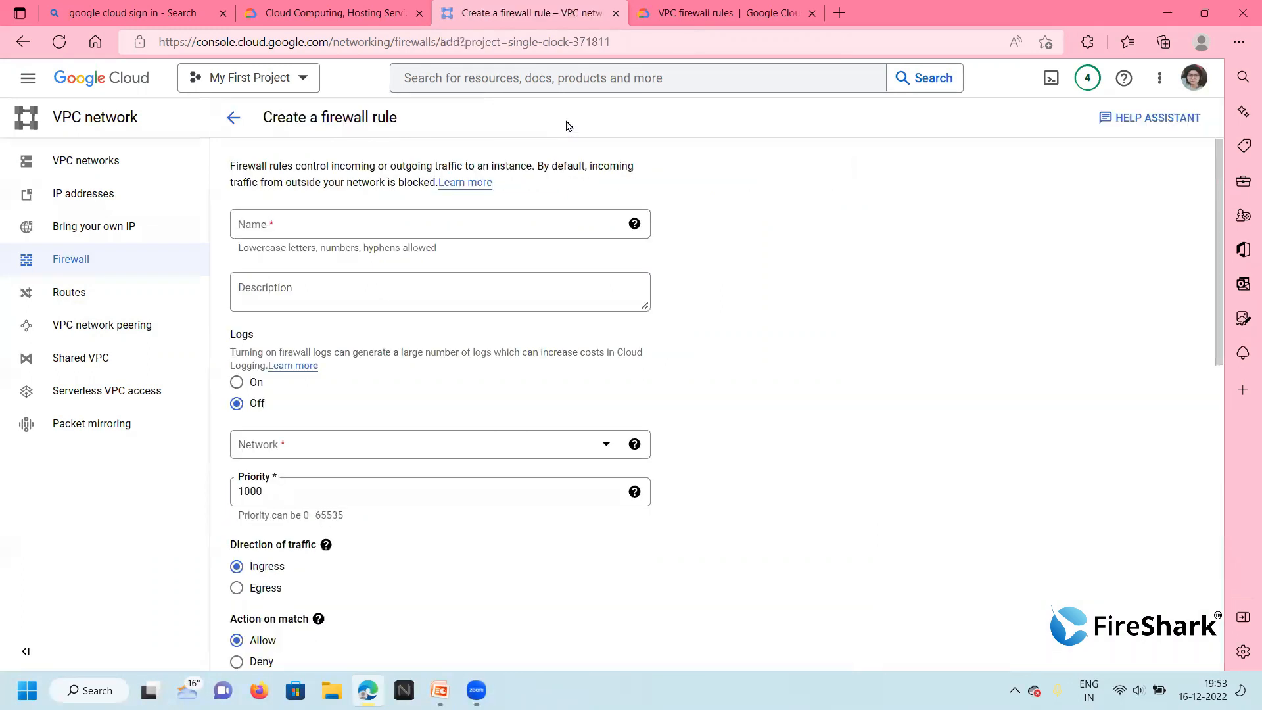
pyautogui.click(242, 225)
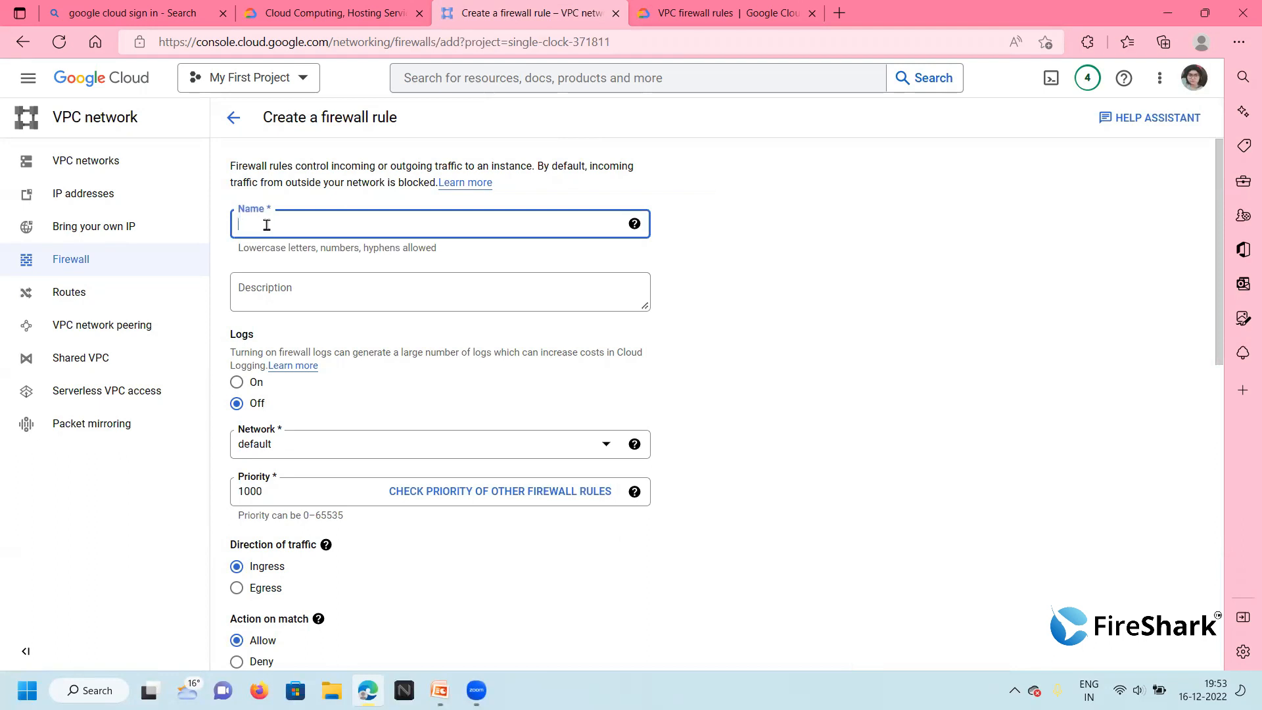
pyautogui.click(257, 226)
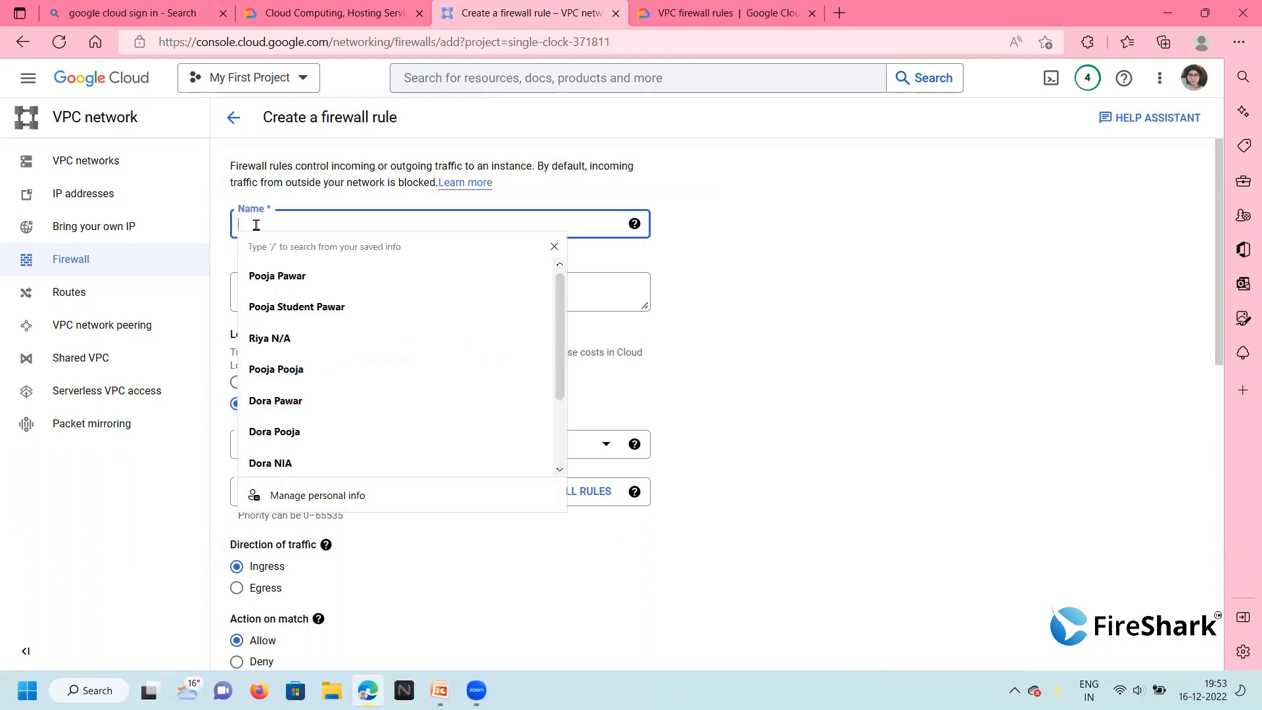
pyautogui.write('fireshark_new')
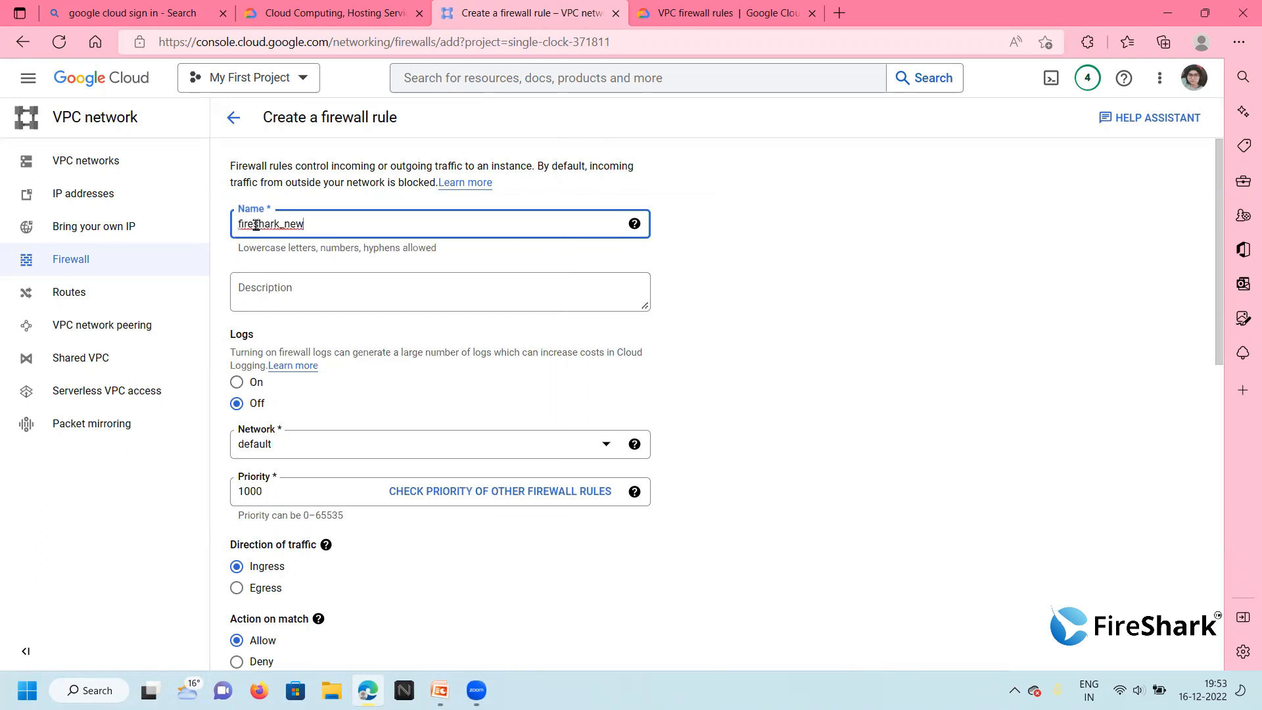
pyautogui.write('_rule')
pyautogui.click(297, 302)
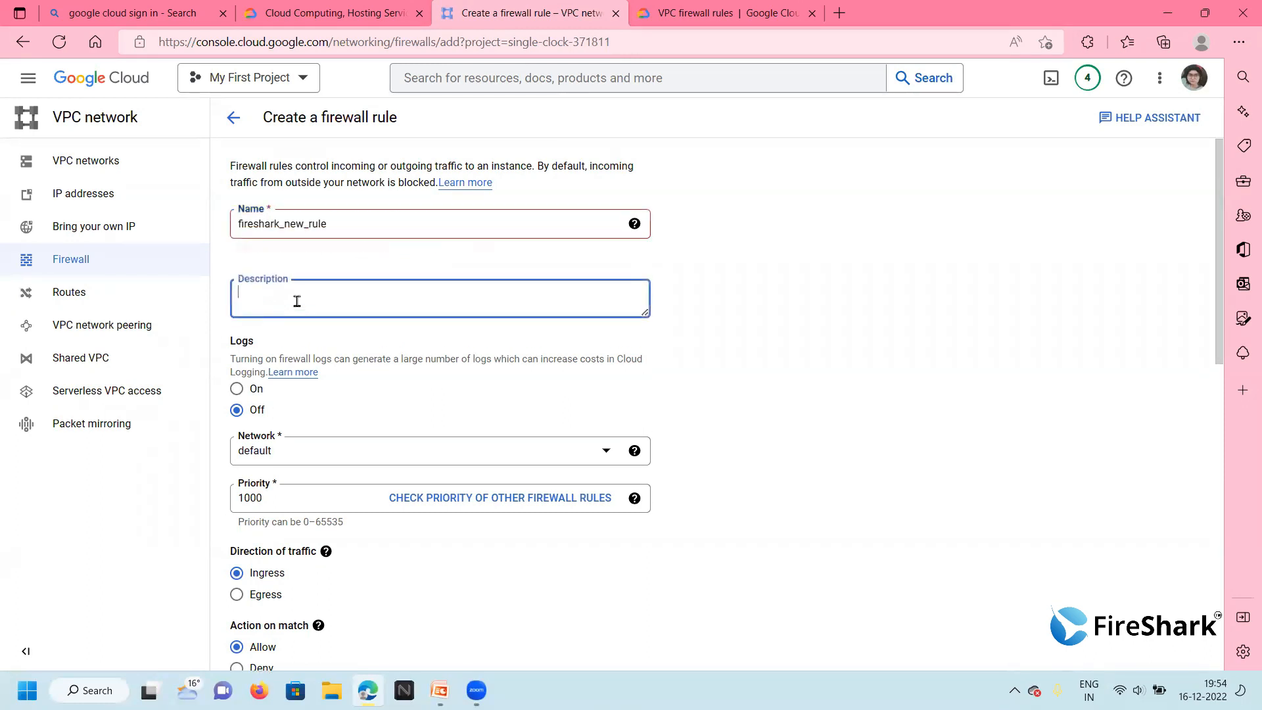
pyautogui.click(799, 351)
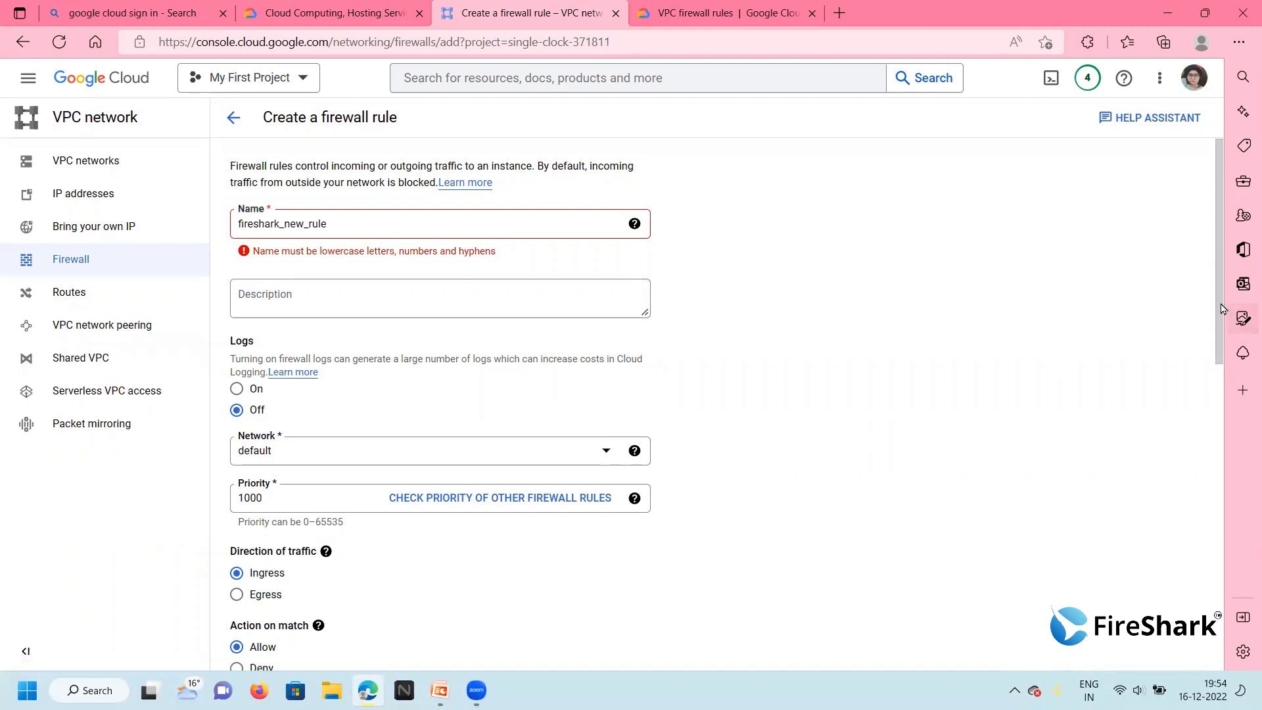
# Read the help note on the firewall rule's direction of traffic setting and dismiss it.
pyautogui.moveTo(1219, 307); pyautogui.dragTo(1229, 403)
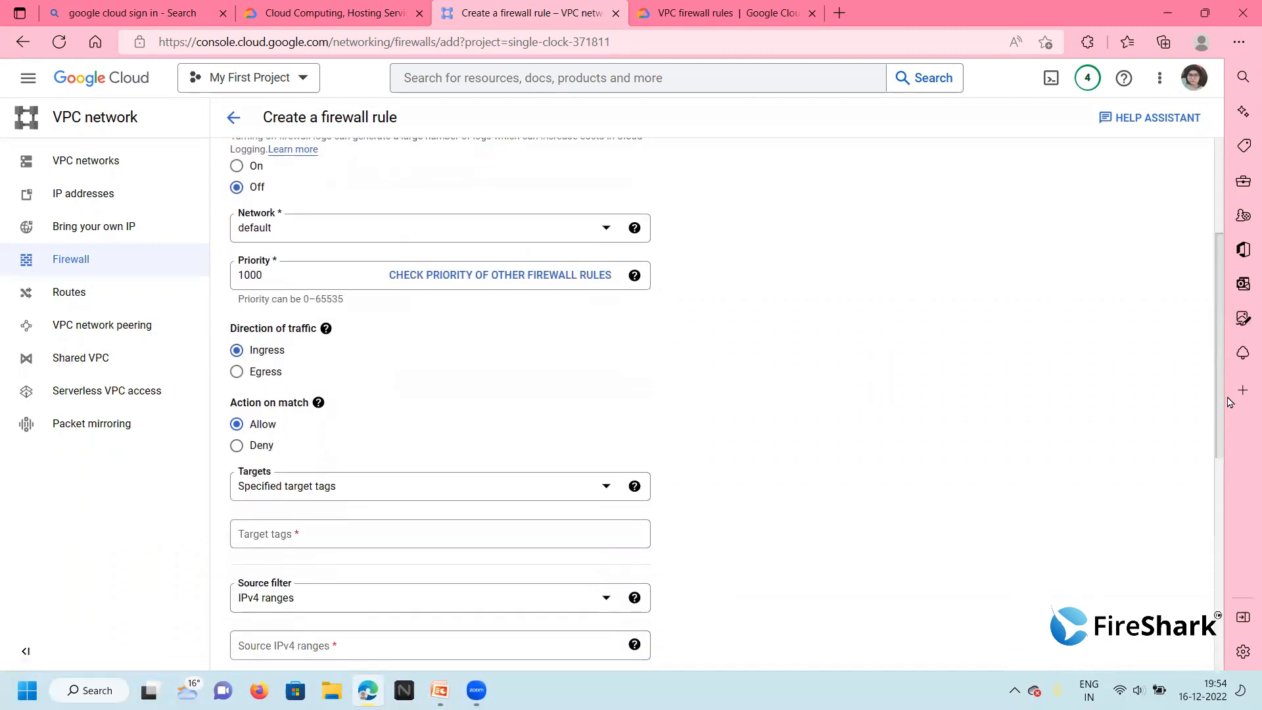
pyautogui.scroll(-1, 1227, 402)
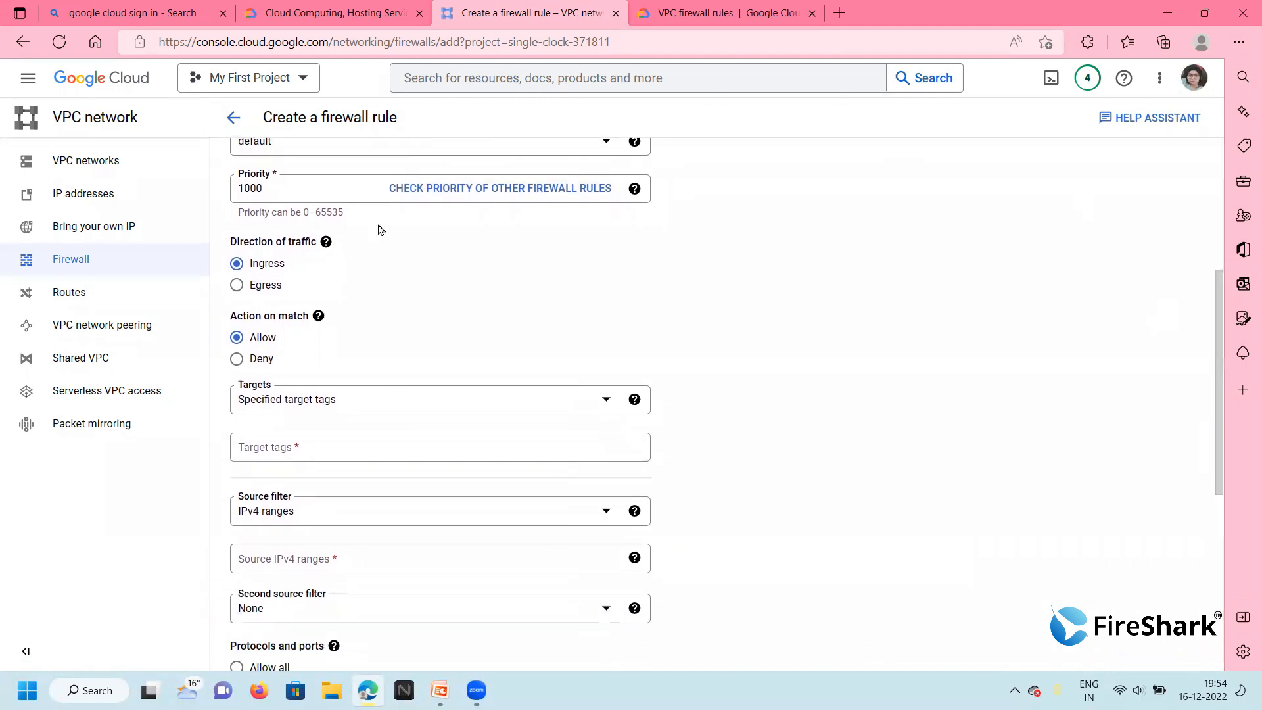
pyautogui.moveTo(326, 242)
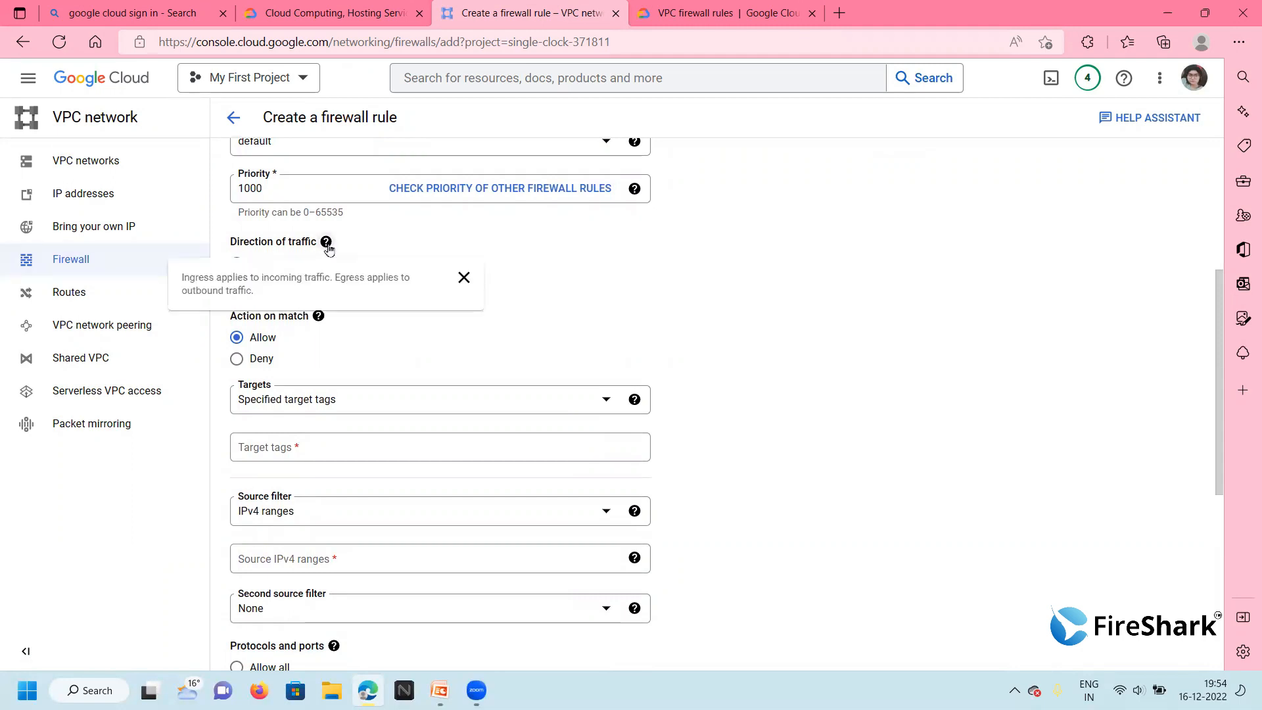
pyautogui.click(464, 277)
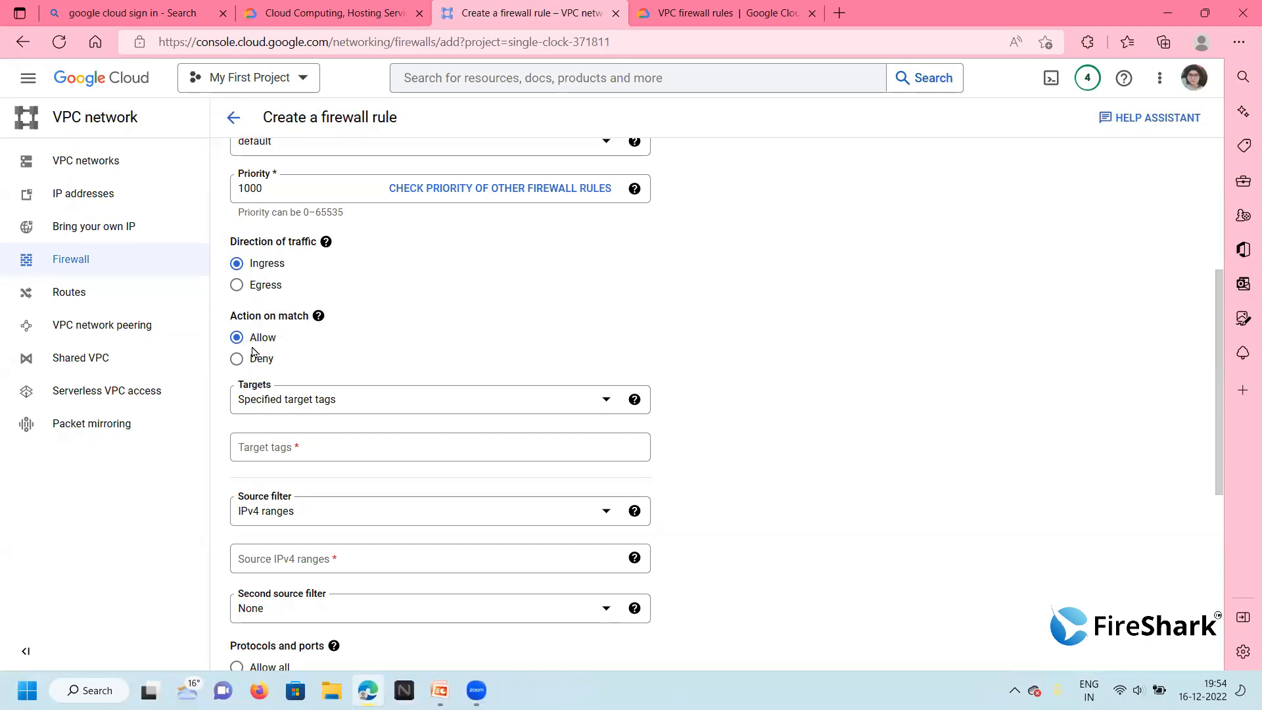
# Set the firewall rule's targets to All instances in the network.
pyautogui.click(256, 401)
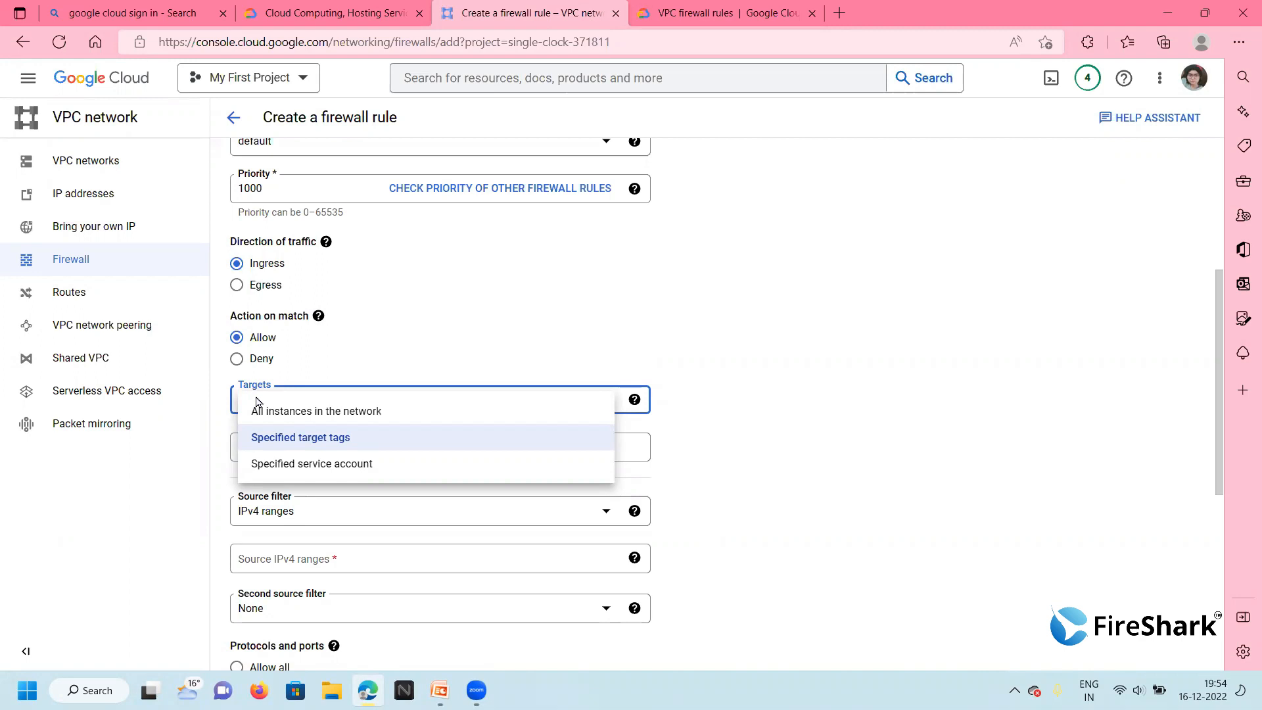
pyautogui.click(672, 414)
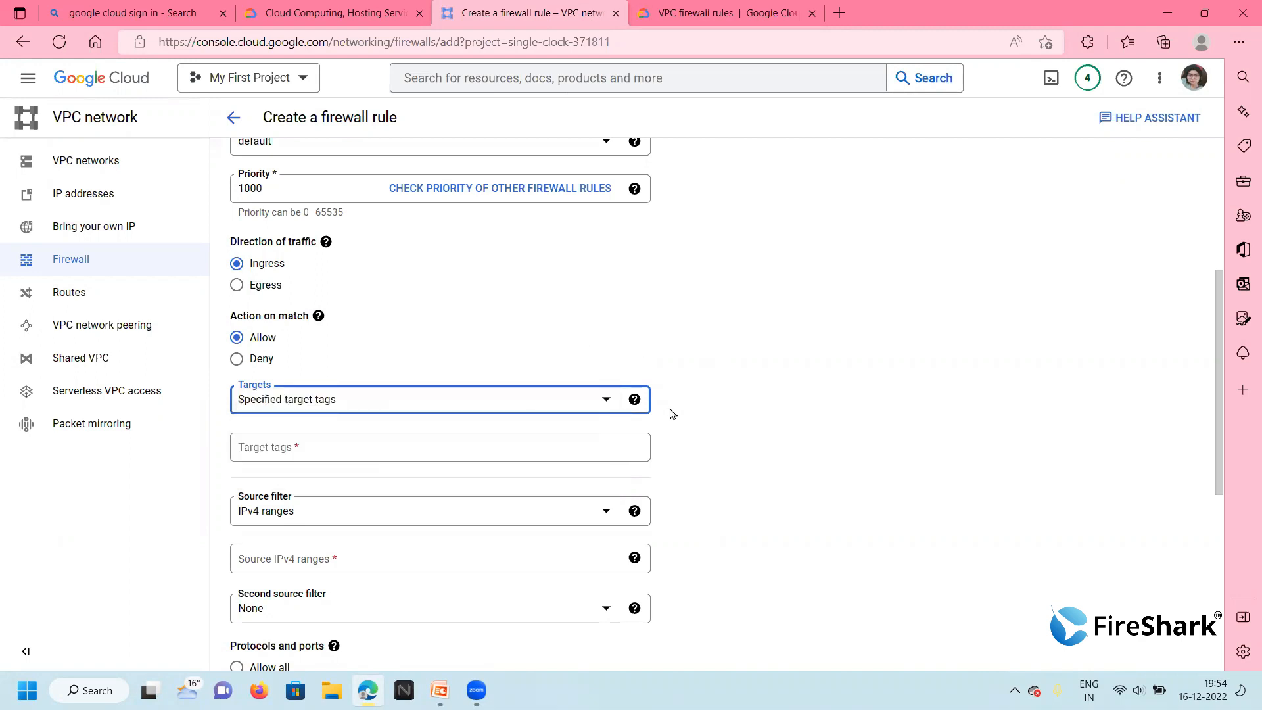
pyautogui.click(301, 408)
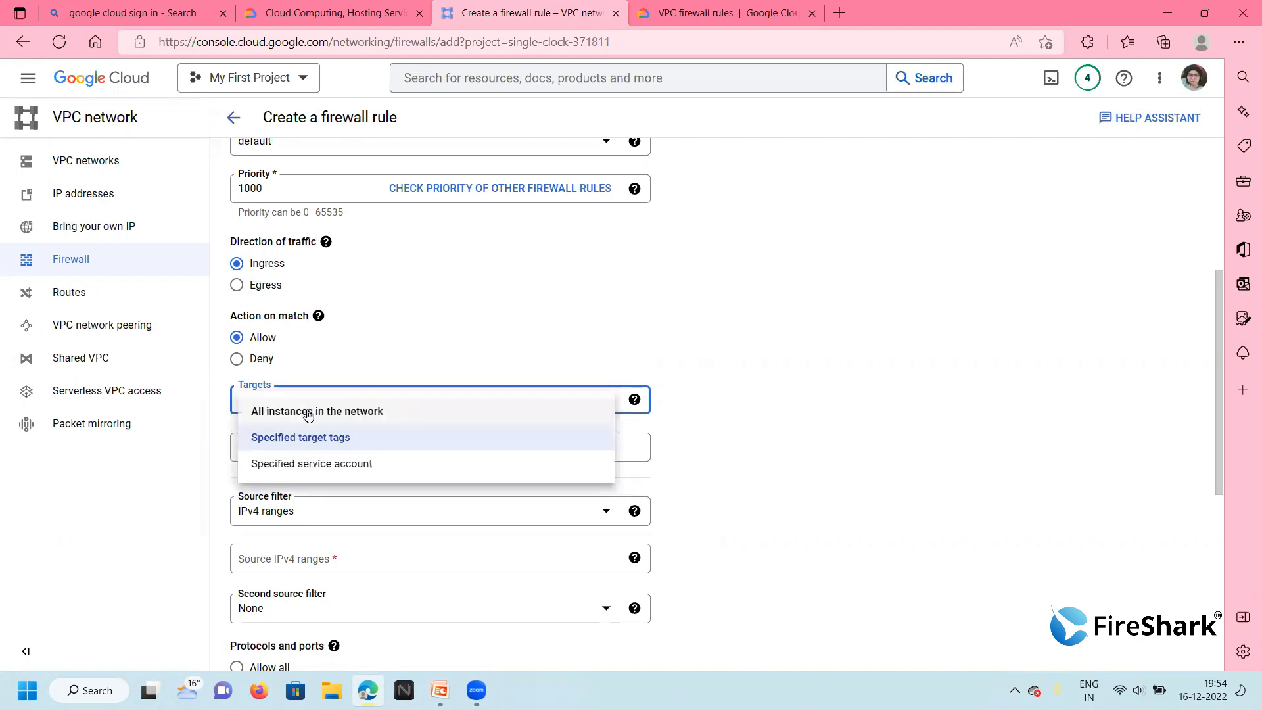
pyautogui.click(305, 412)
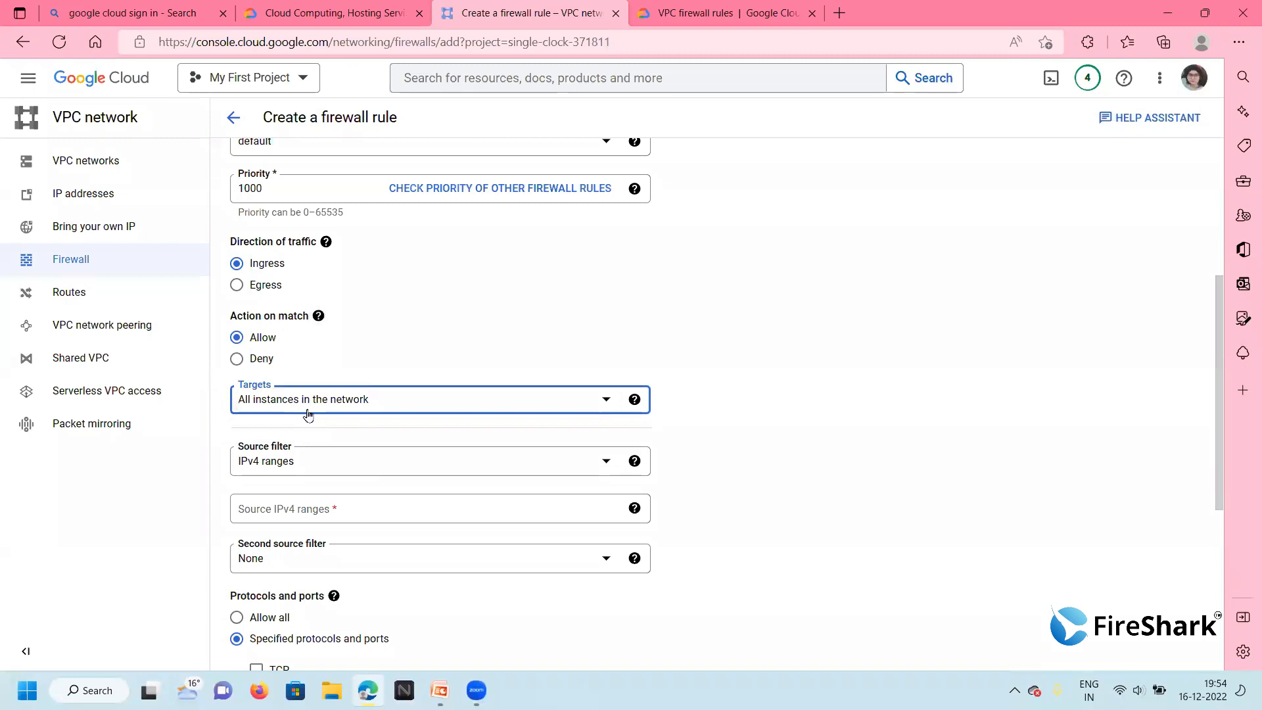
# Keep IPv4 ranges as the source filter and set the source IPv4 range to 0.0.0.0/0.
pyautogui.click(262, 462)
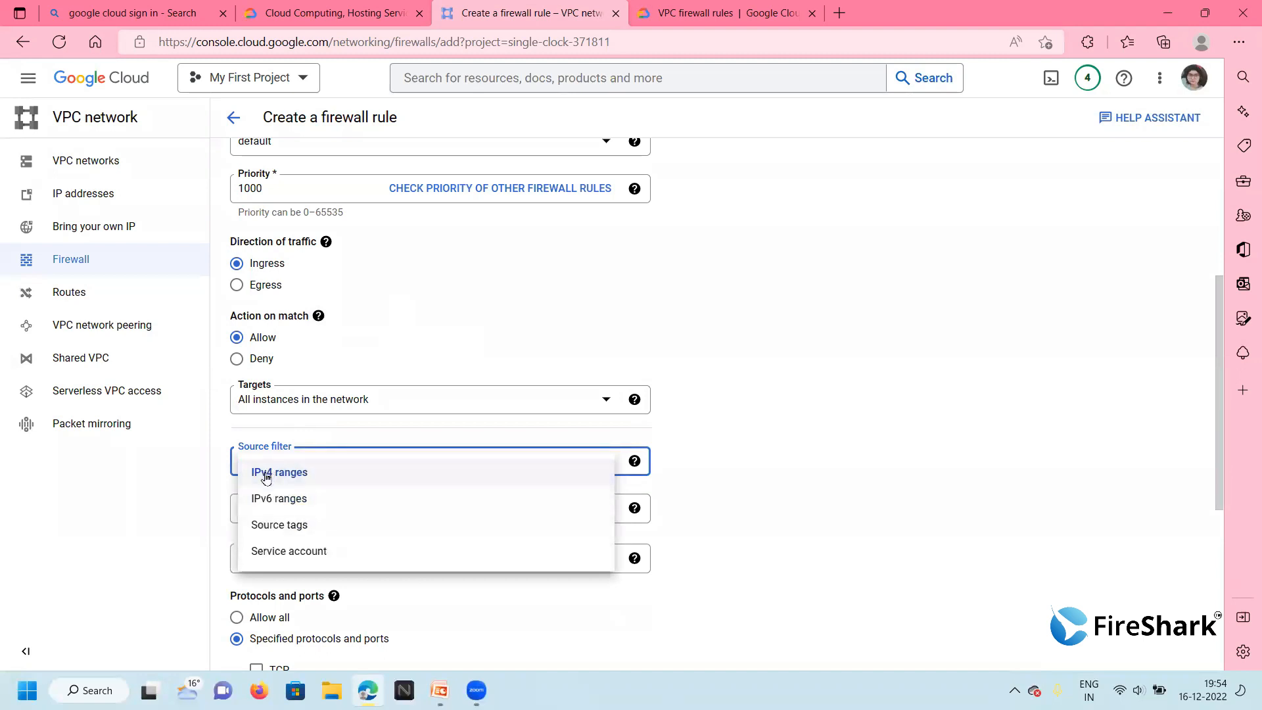
pyautogui.click(265, 477)
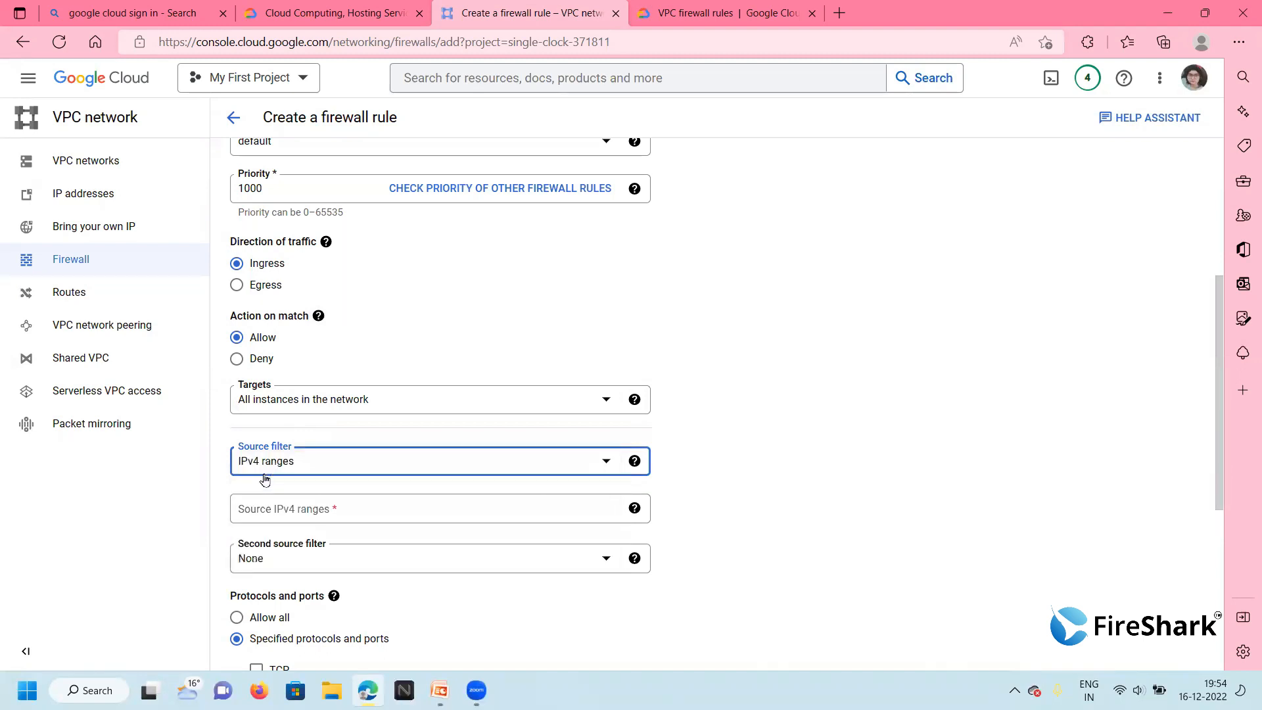
pyautogui.click(275, 508)
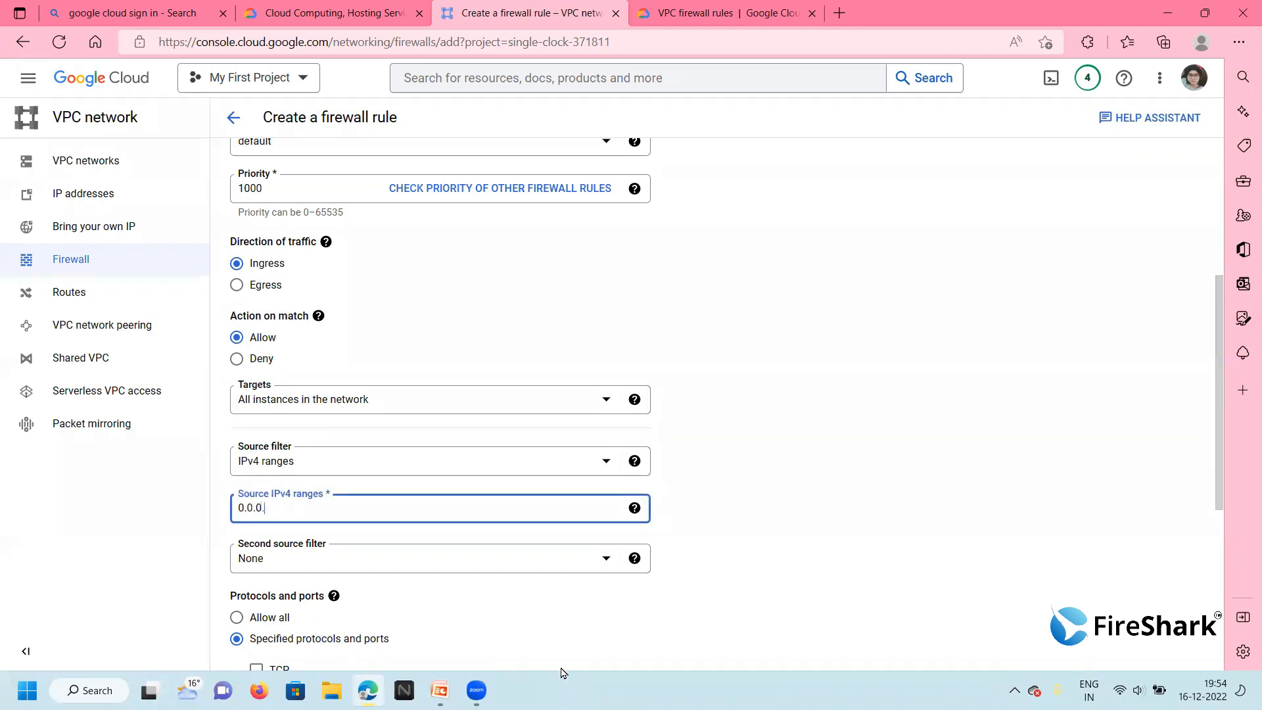
pyautogui.write('0.0.0.0/0')
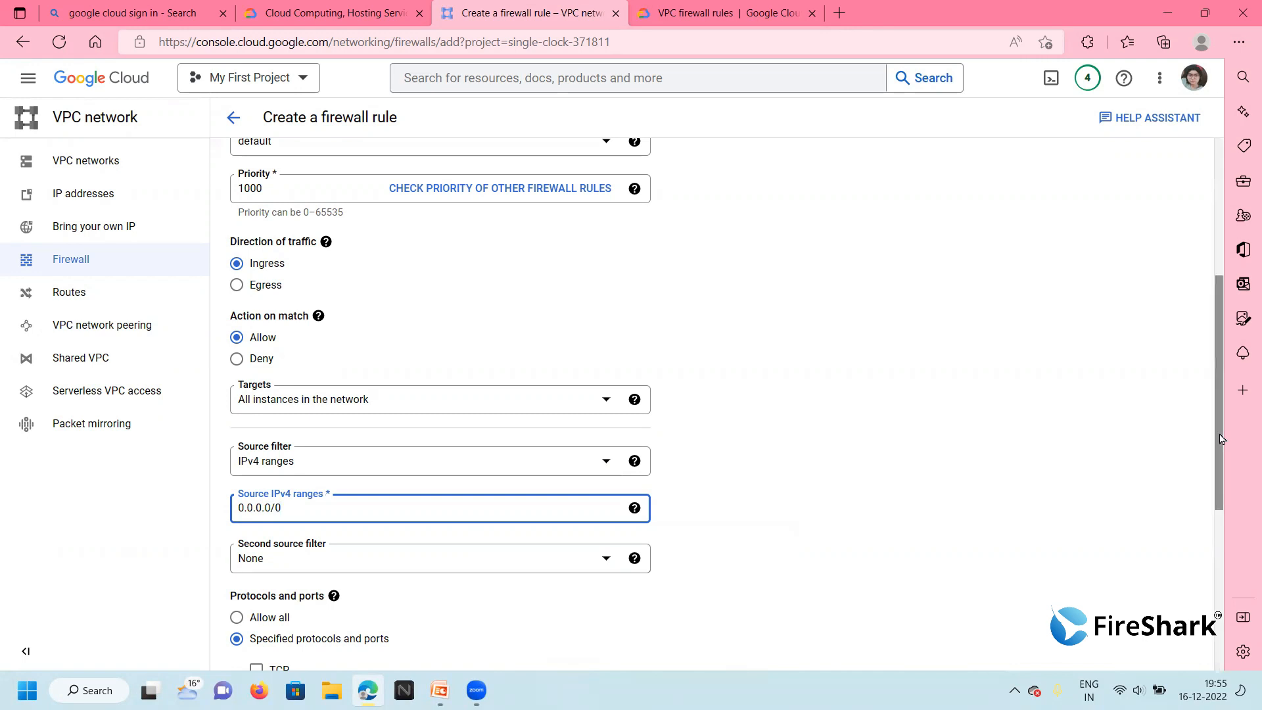
# Keep specified protocols and ports for the firewall rule, enable TCP and set its ports to 10-100.
pyautogui.moveTo(1219, 439); pyautogui.dragTo(1230, 515)
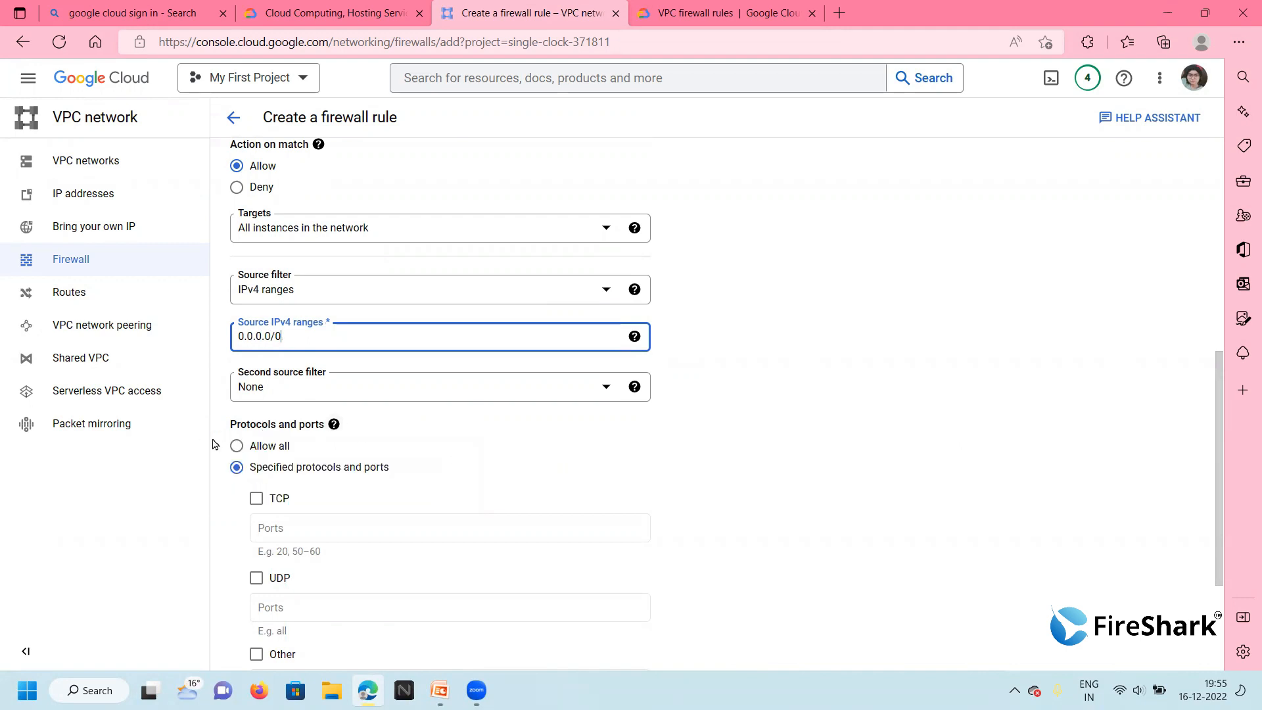
pyautogui.moveTo(334, 424)
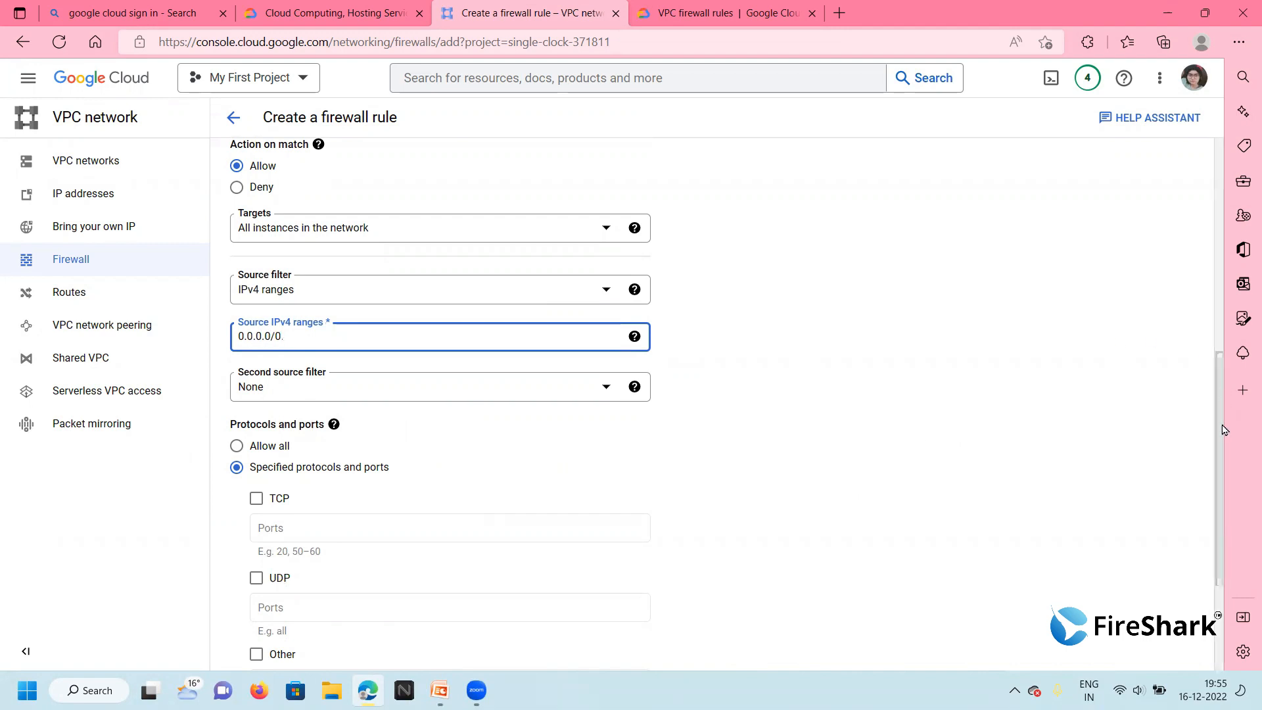
pyautogui.scroll(-3, 789, 316)
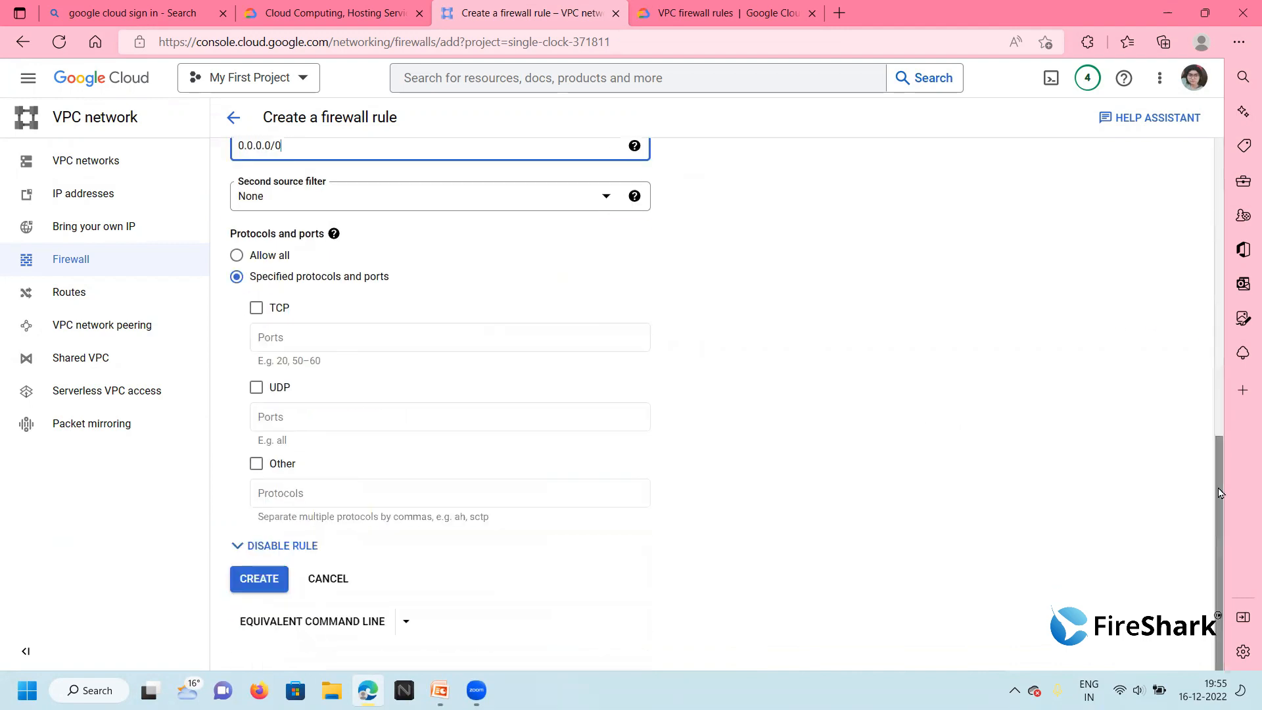
pyautogui.click(257, 308)
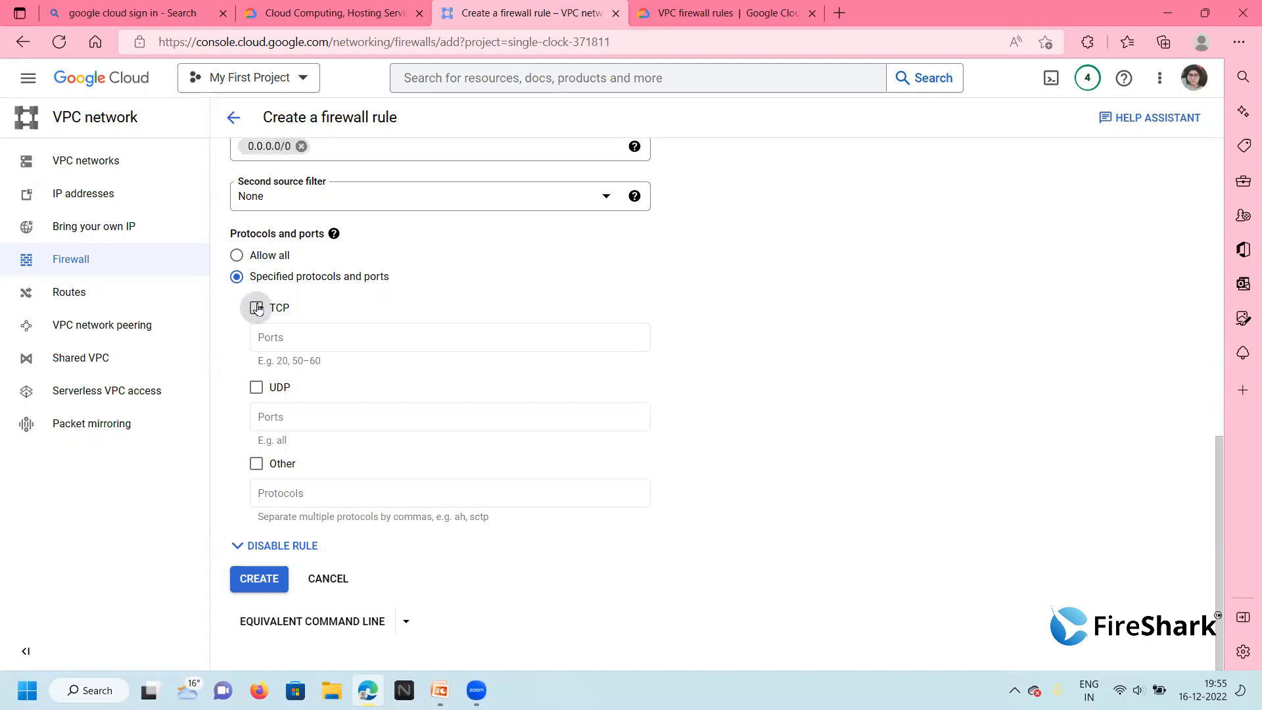
pyautogui.click(307, 341)
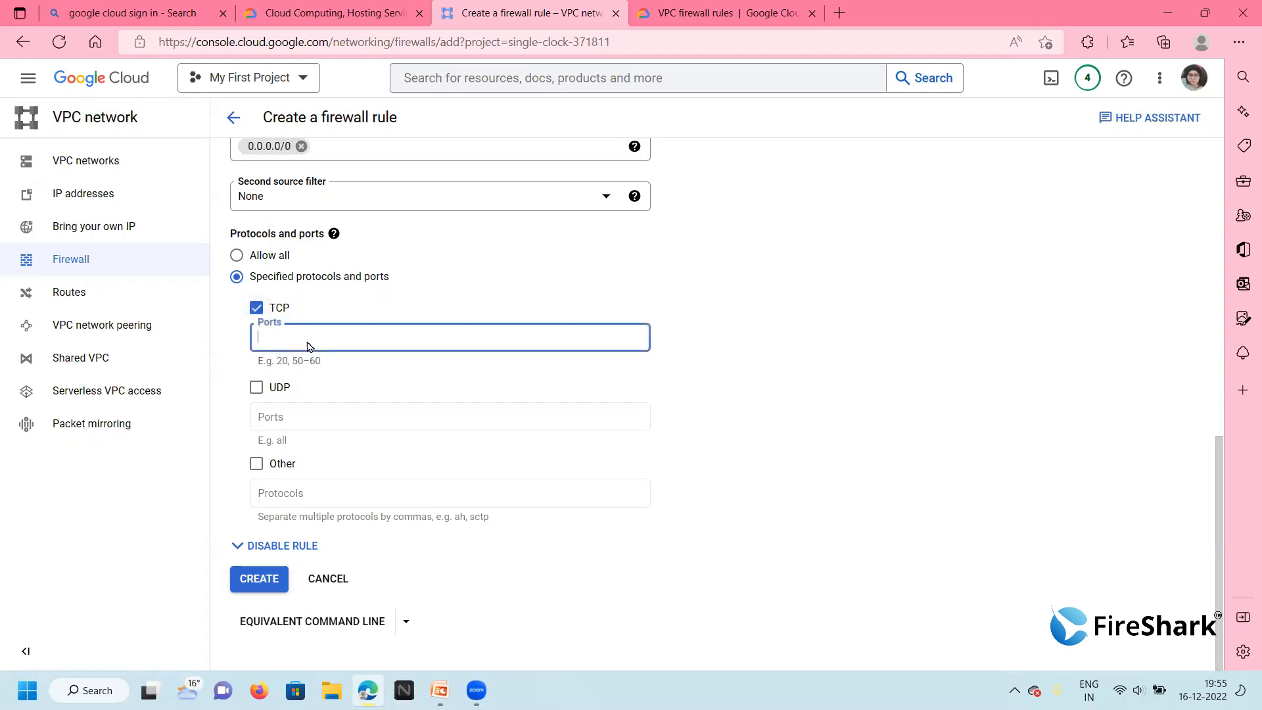
pyautogui.write('1')
pyautogui.press('BackSpace')
pyautogui.write('10-100')
# Enable UDP for the firewall rule and set its ports to 50-100.
pyautogui.click(258, 389)
pyautogui.click(286, 429)
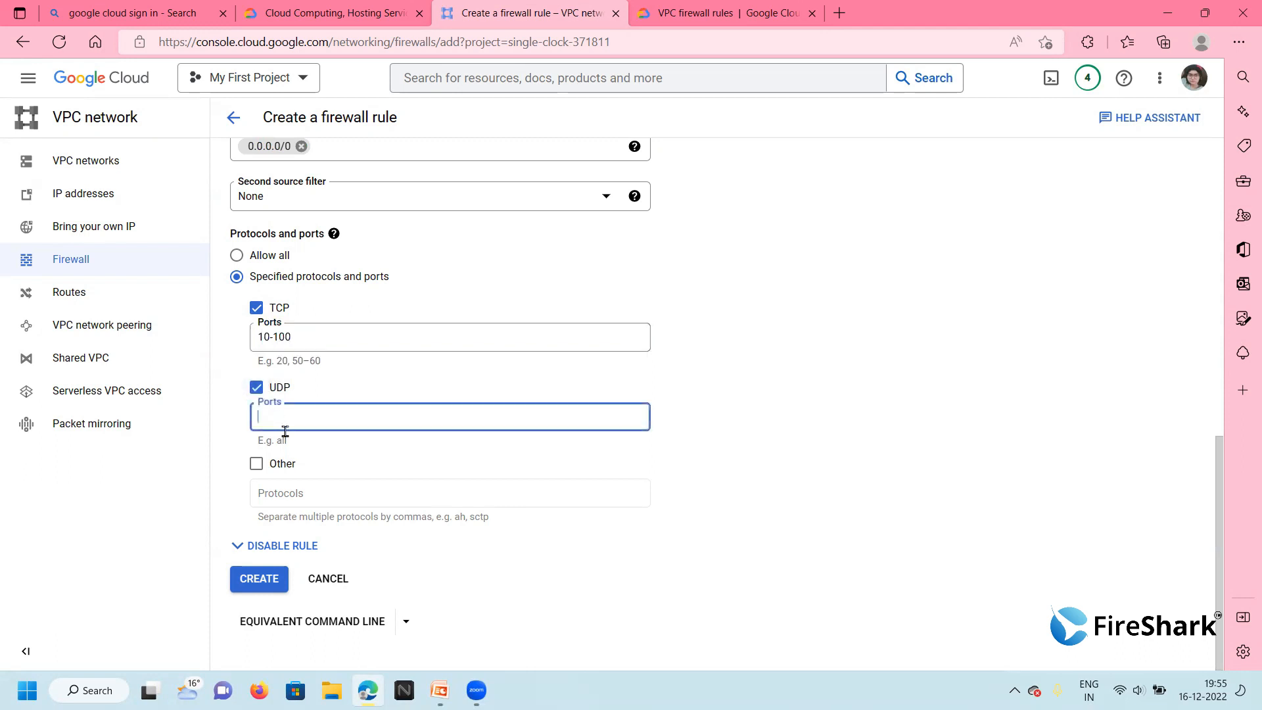
pyautogui.write('50')
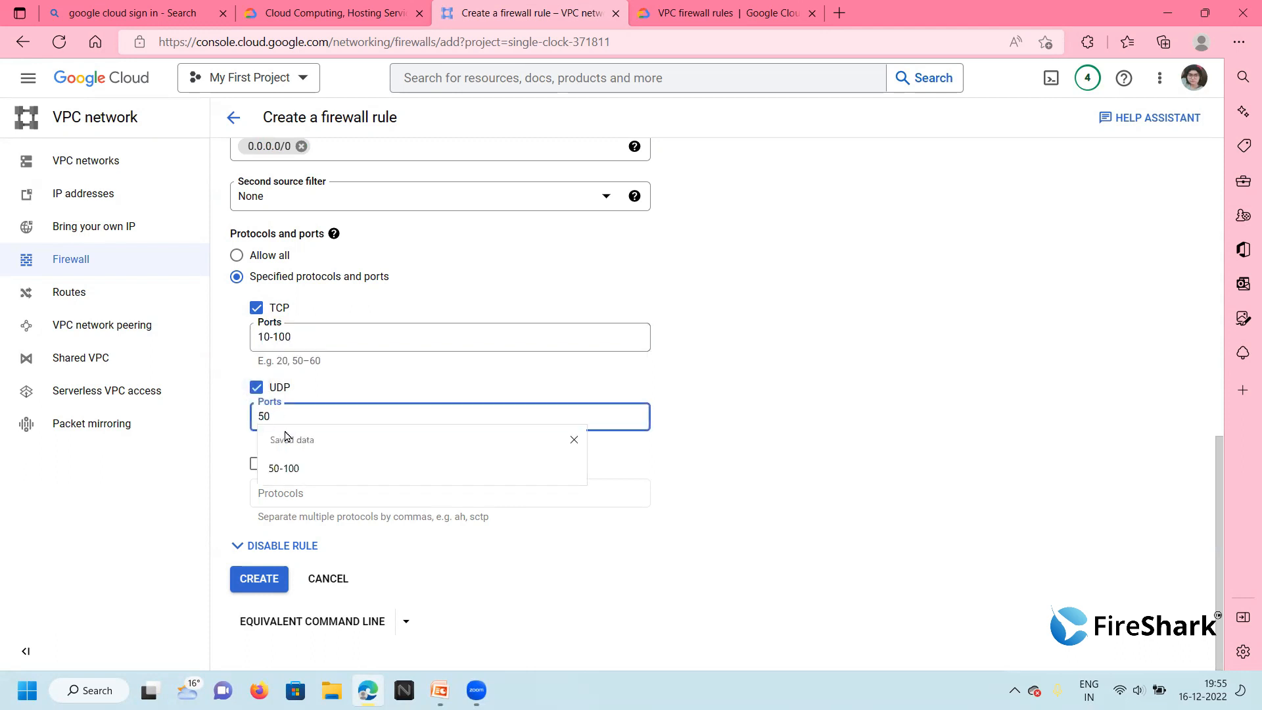
pyautogui.write('-100')
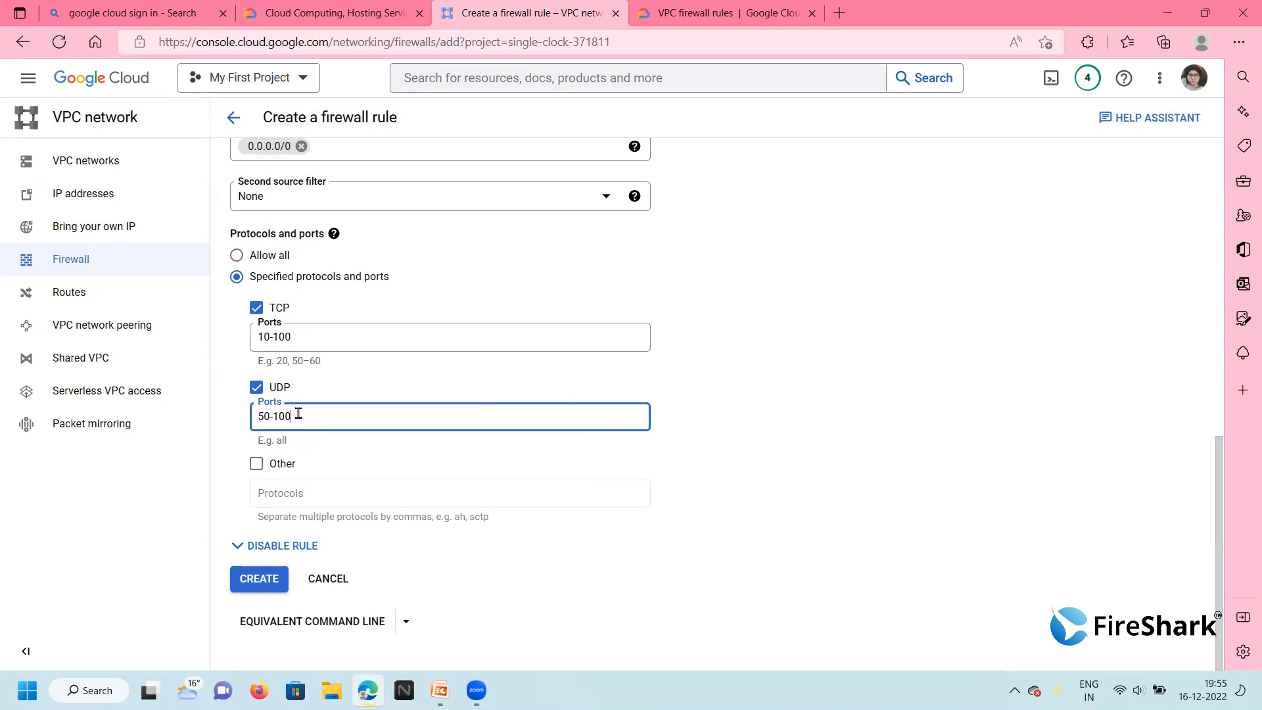
# Replace the UDP port range with 111-150.
pyautogui.press('BackSpace')
pyautogui.press('BackSpace')
pyautogui.press('BackSpace')
pyautogui.press('BackSpace')
pyautogui.press('BackSpace')
pyautogui.press('BackSpace')
pyautogui.write('50')
pyautogui.press('BackSpace')
pyautogui.press('BackSpace')
pyautogui.write('100')
pyautogui.press('BackSpace')
pyautogui.press('BackSpace')
pyautogui.write('11-150')
# Try to create the firewall rule with the Other protocols option left unselected.
pyautogui.click(256, 466)
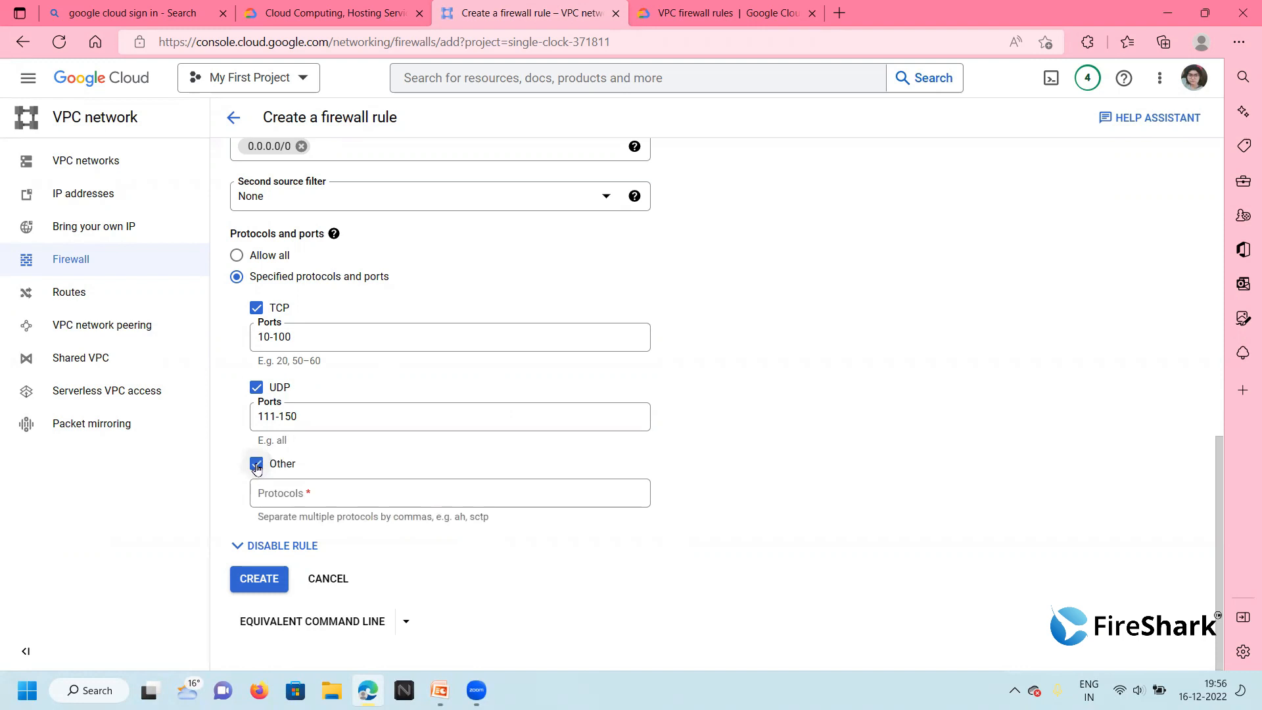
pyautogui.click(257, 467)
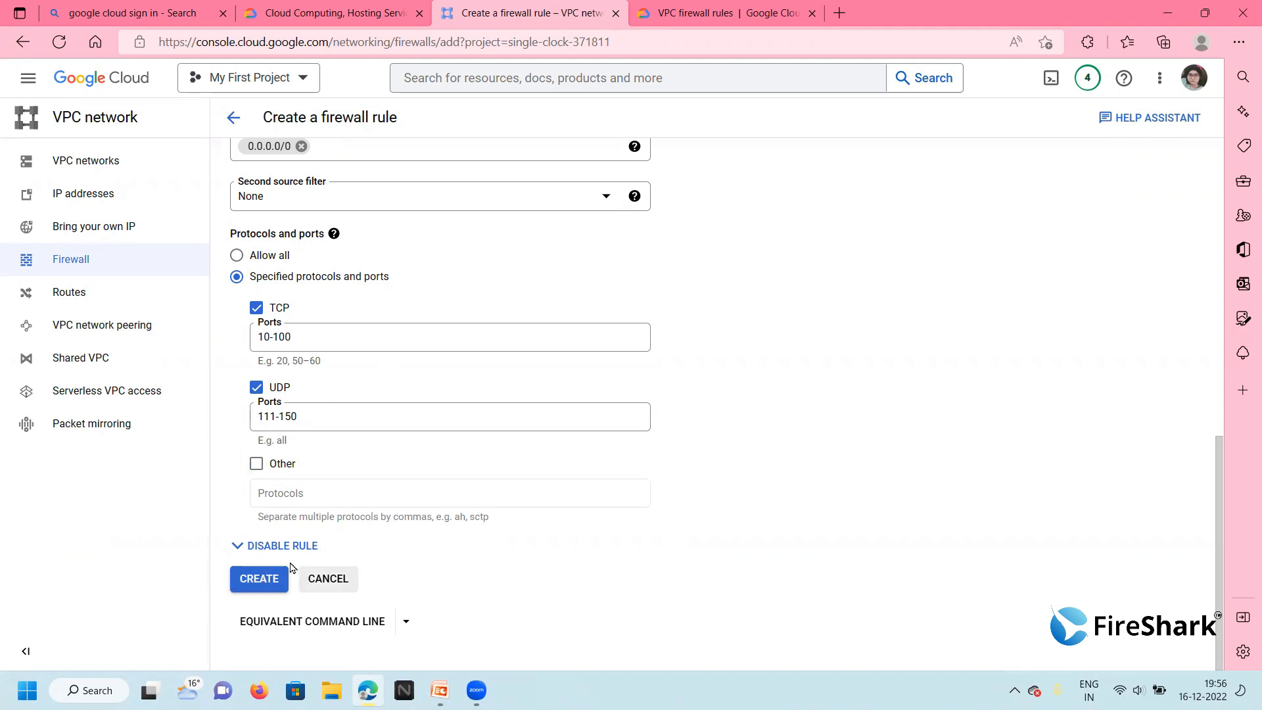
pyautogui.click(252, 581)
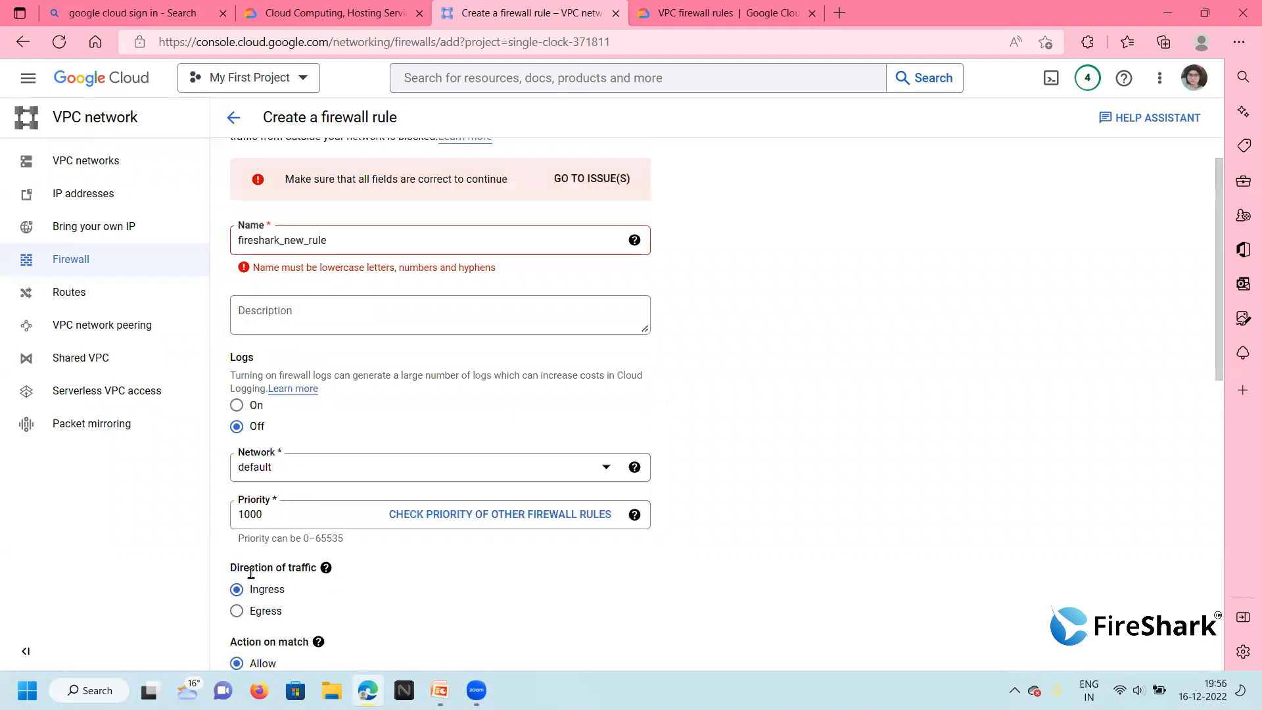
# Shorten the firewall rule's name to fireshark so that it contains no underscores.
pyautogui.click(339, 243)
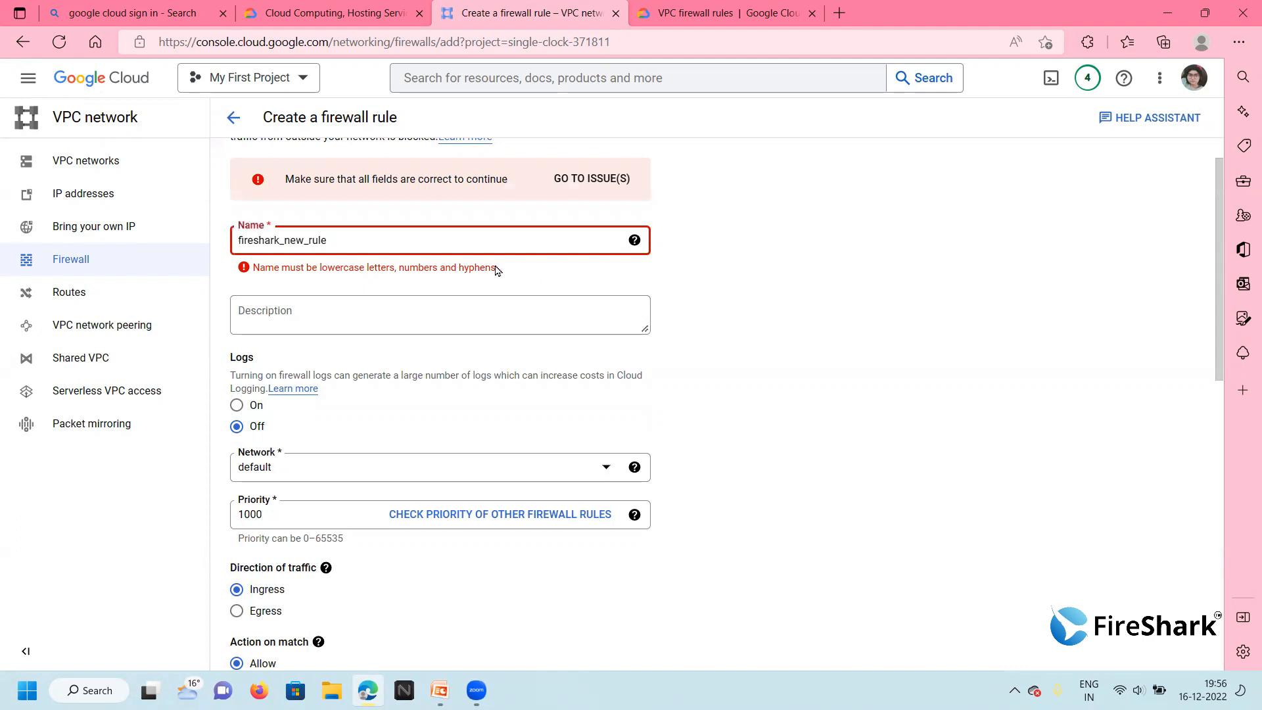
pyautogui.press('BackSpace')
pyautogui.press('BackSpace')
pyautogui.press('BackSpace')
pyautogui.press('BackSpace')
pyautogui.press('BackSpace')
pyautogui.press('BackSpace')
pyautogui.press('BackSpace')
pyautogui.press('BackSpace')
pyautogui.press('BackSpace')
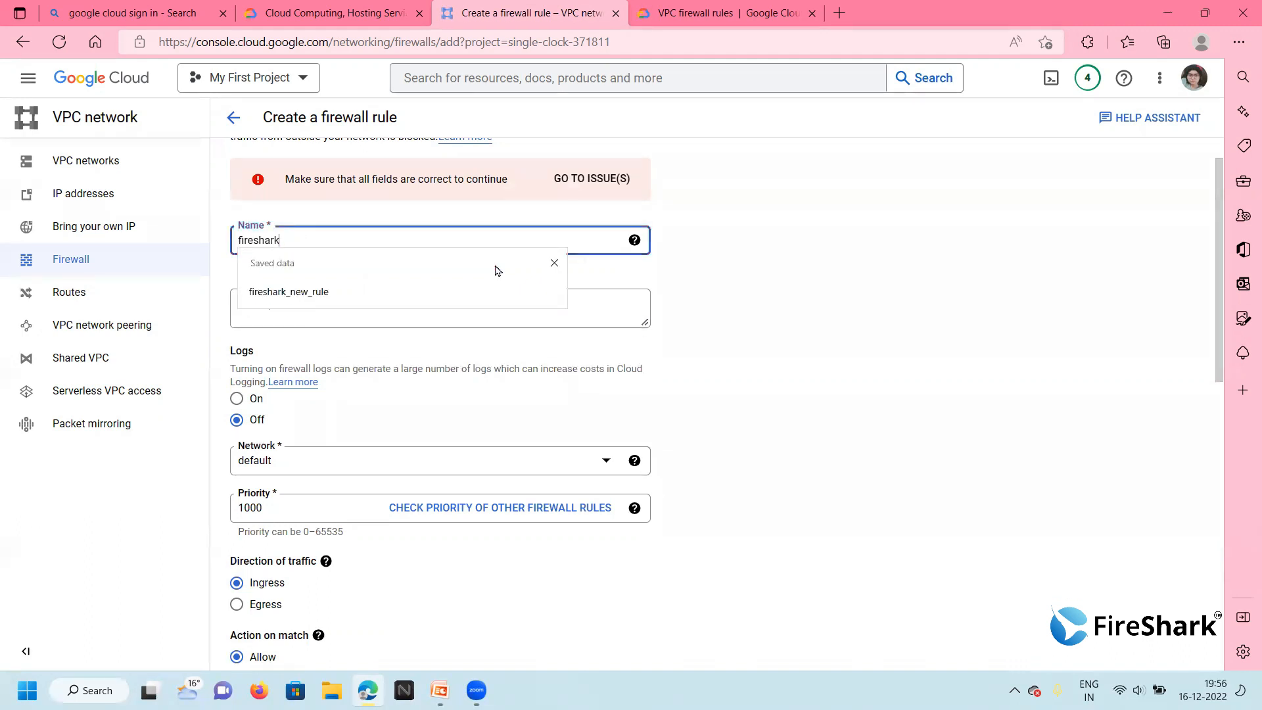
pyautogui.click(973, 296)
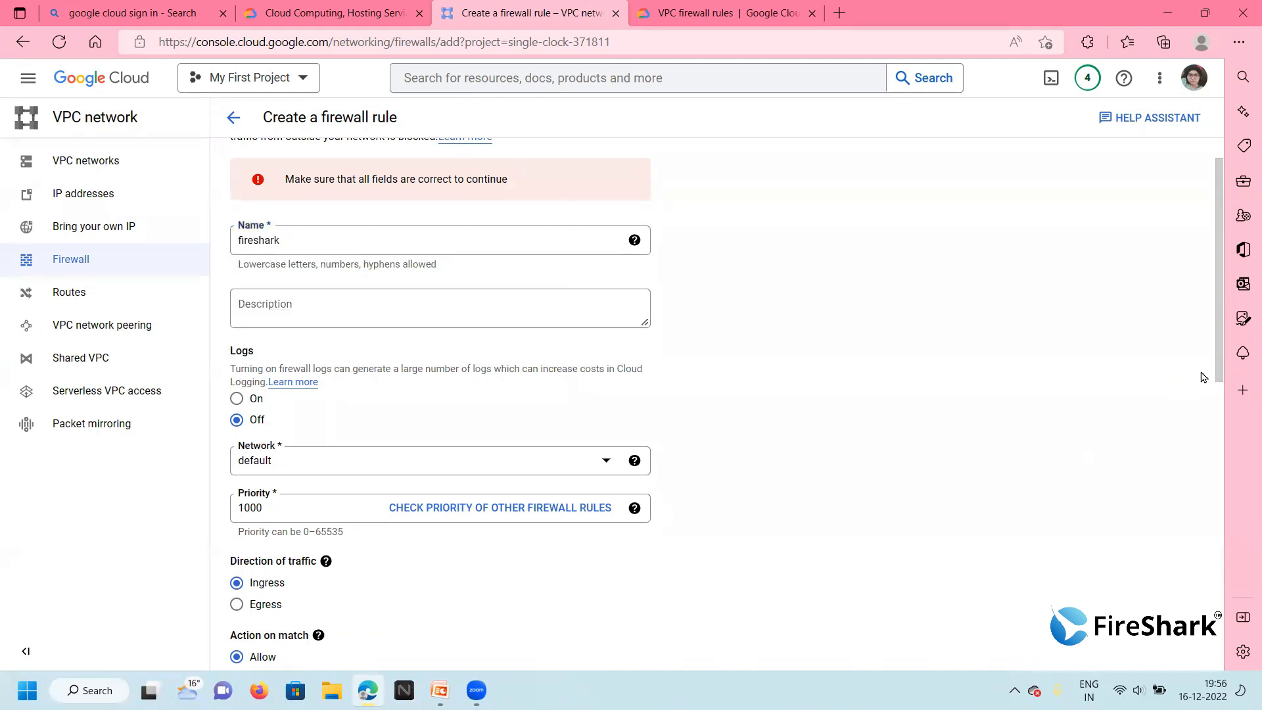
# Create the fireshark firewall rule with the configured TCP and UDP ports.
pyautogui.scroll(-8, 1217, 361)
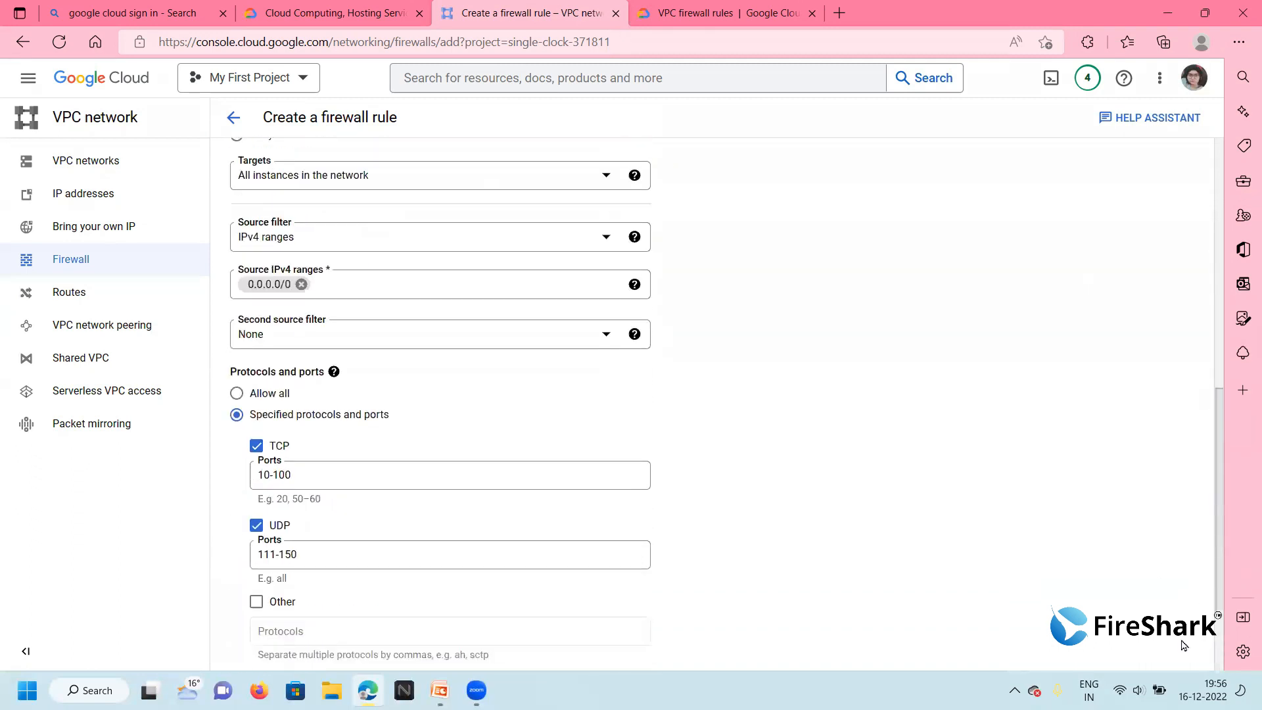
pyautogui.scroll(-2, 1184, 645)
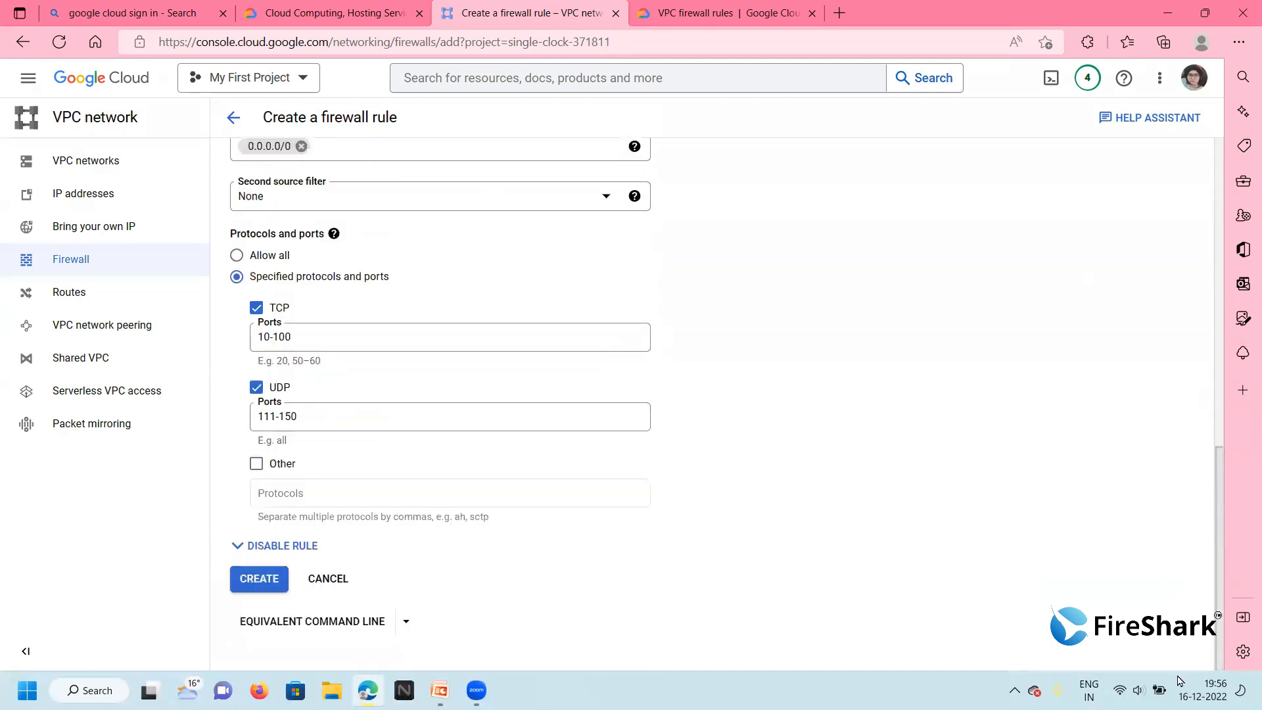
pyautogui.click(261, 579)
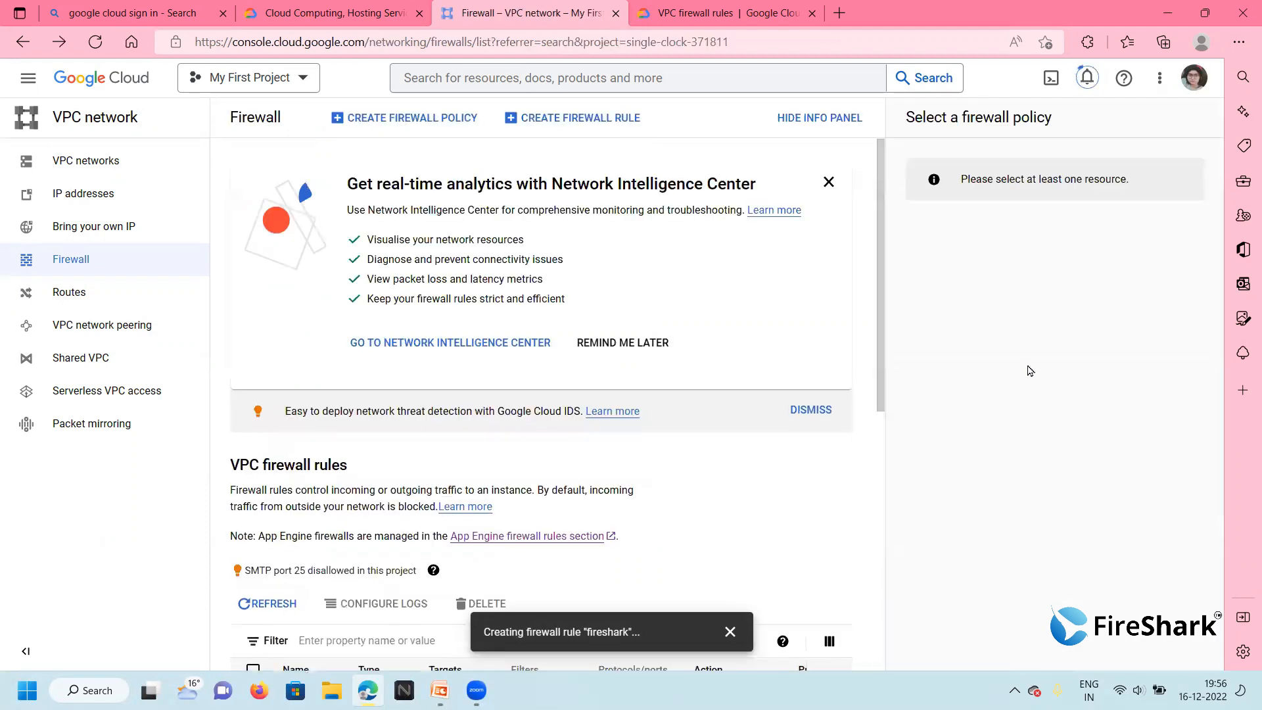
# Dismiss the creation notification and review the VPC firewall rules list and the network firewall policies section.
pyautogui.moveTo(882, 412); pyautogui.dragTo(879, 521)
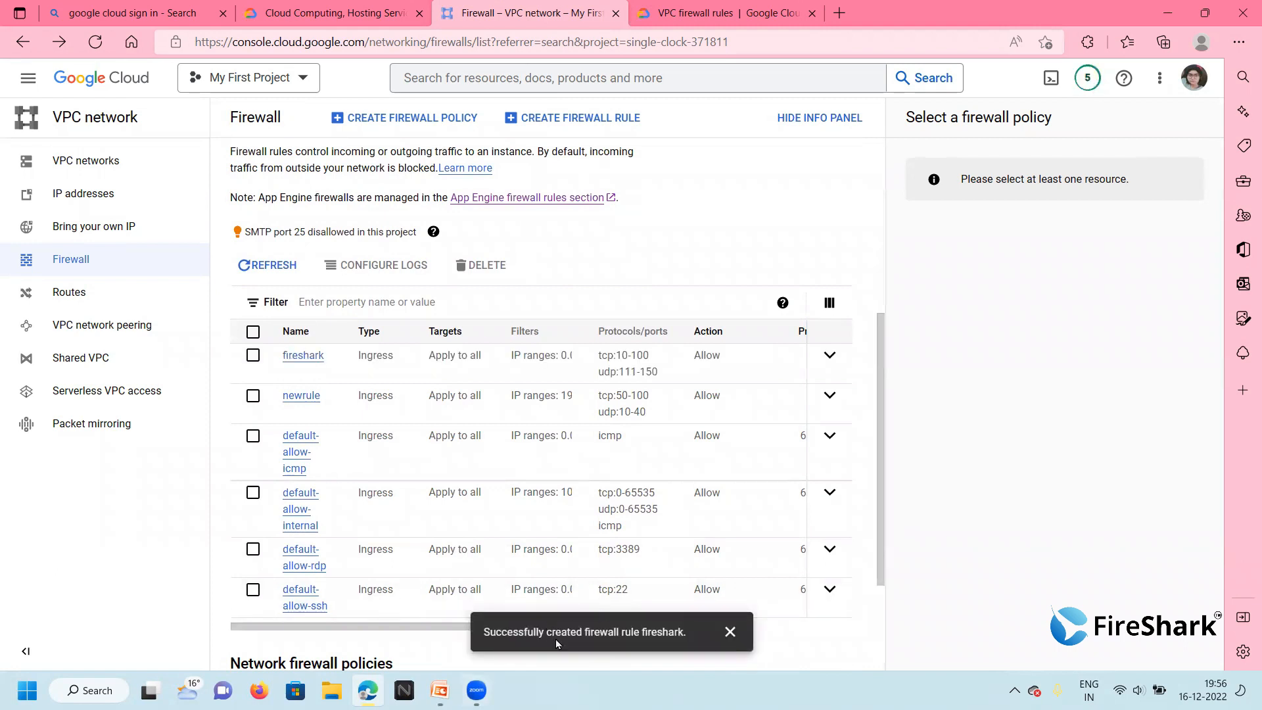
pyautogui.click(730, 632)
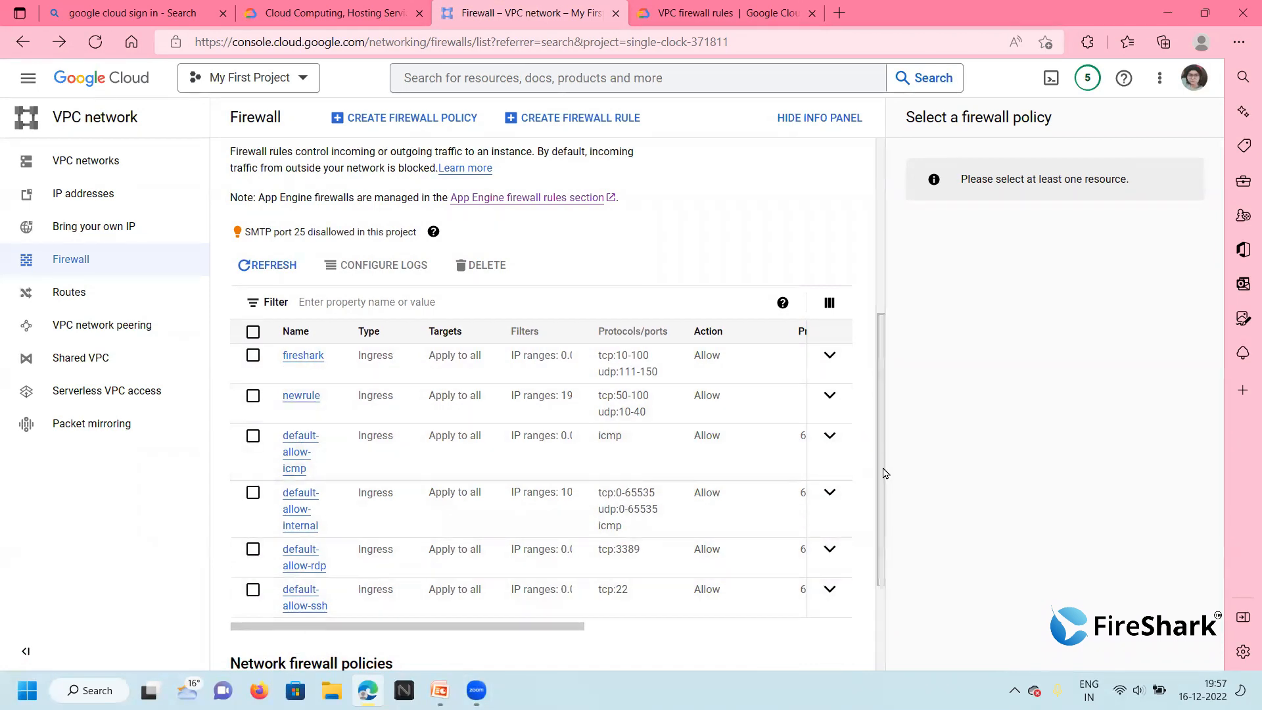
pyautogui.moveTo(886, 452); pyautogui.dragTo(887, 510)
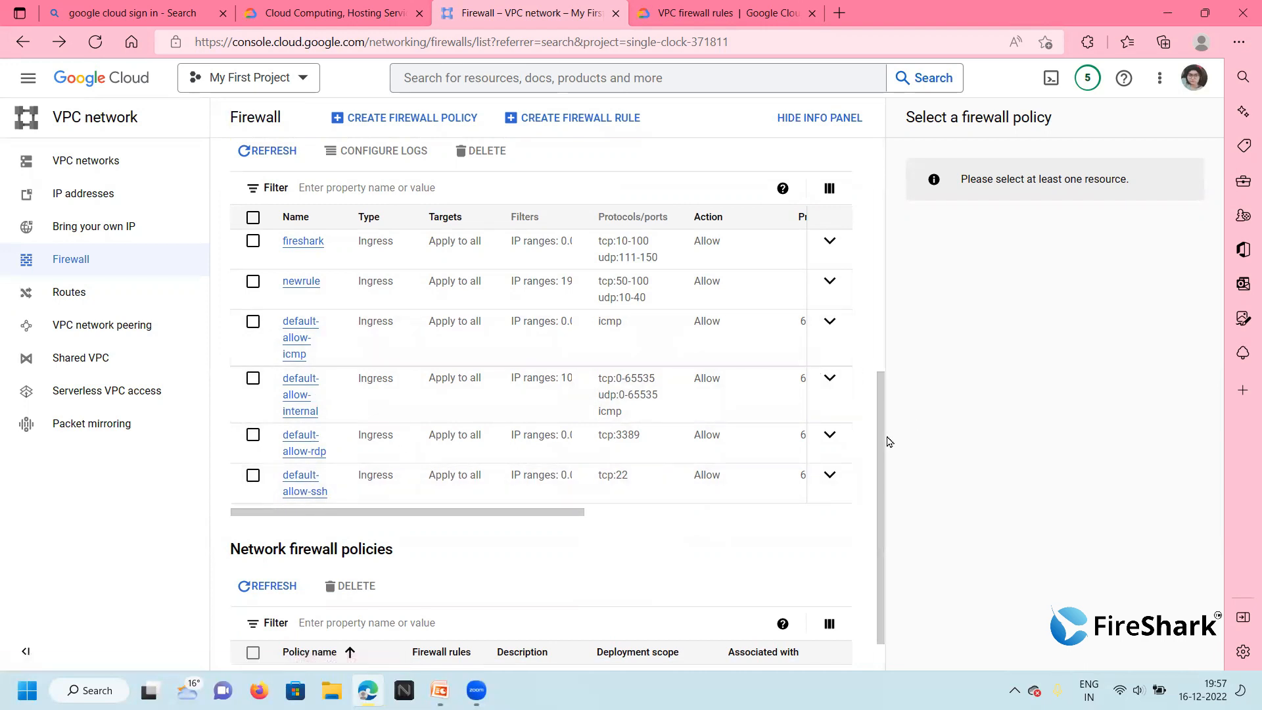
pyautogui.scroll(-1, 885, 530)
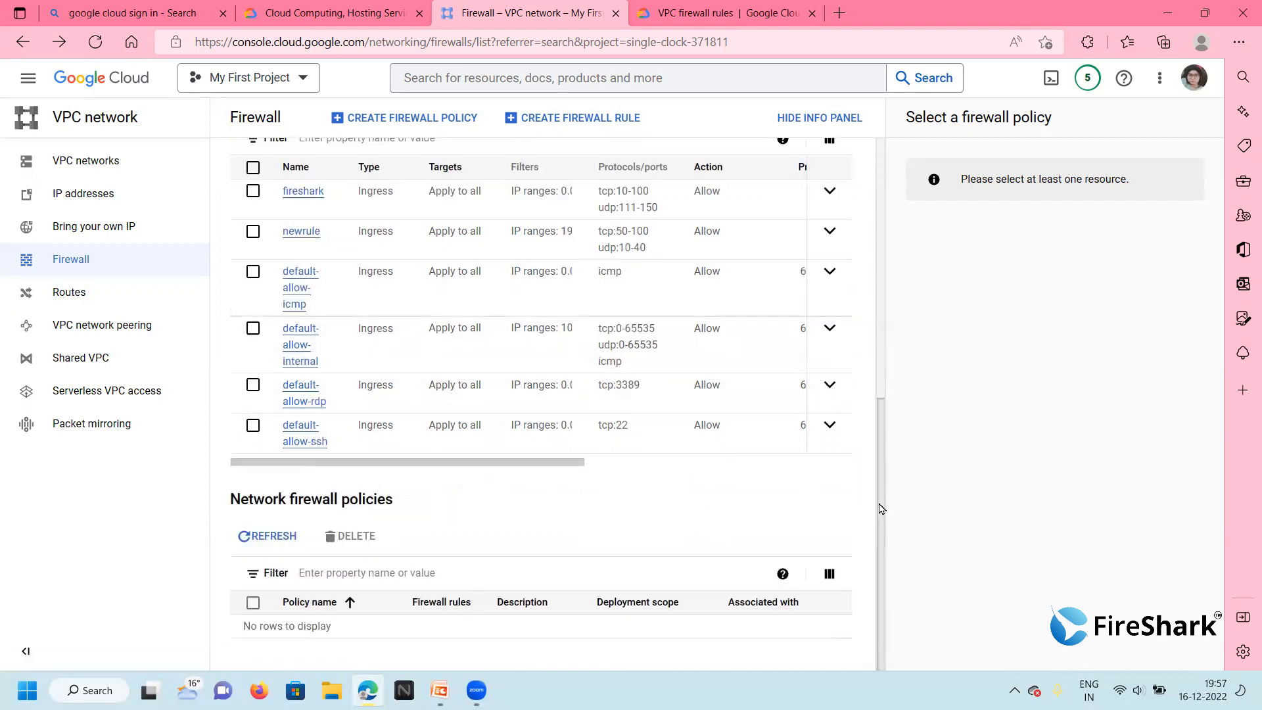
pyautogui.scroll(2, 882, 461)
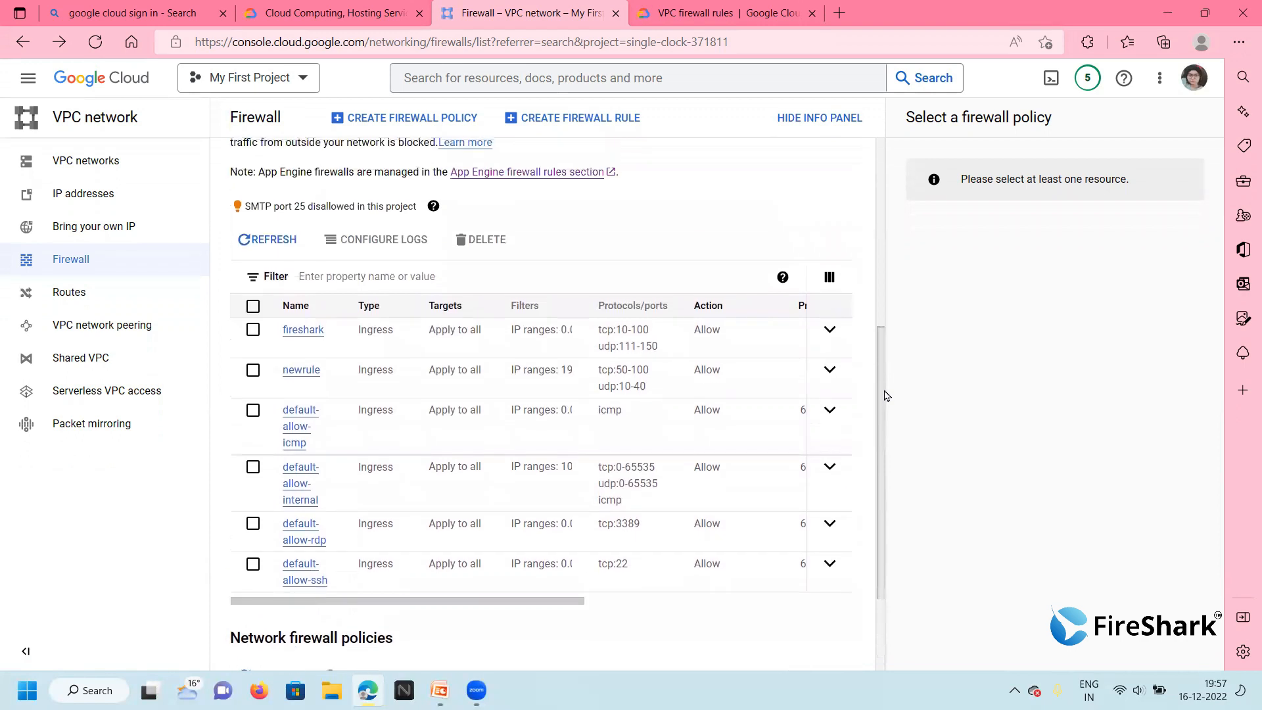
pyautogui.scroll(1, 885, 382)
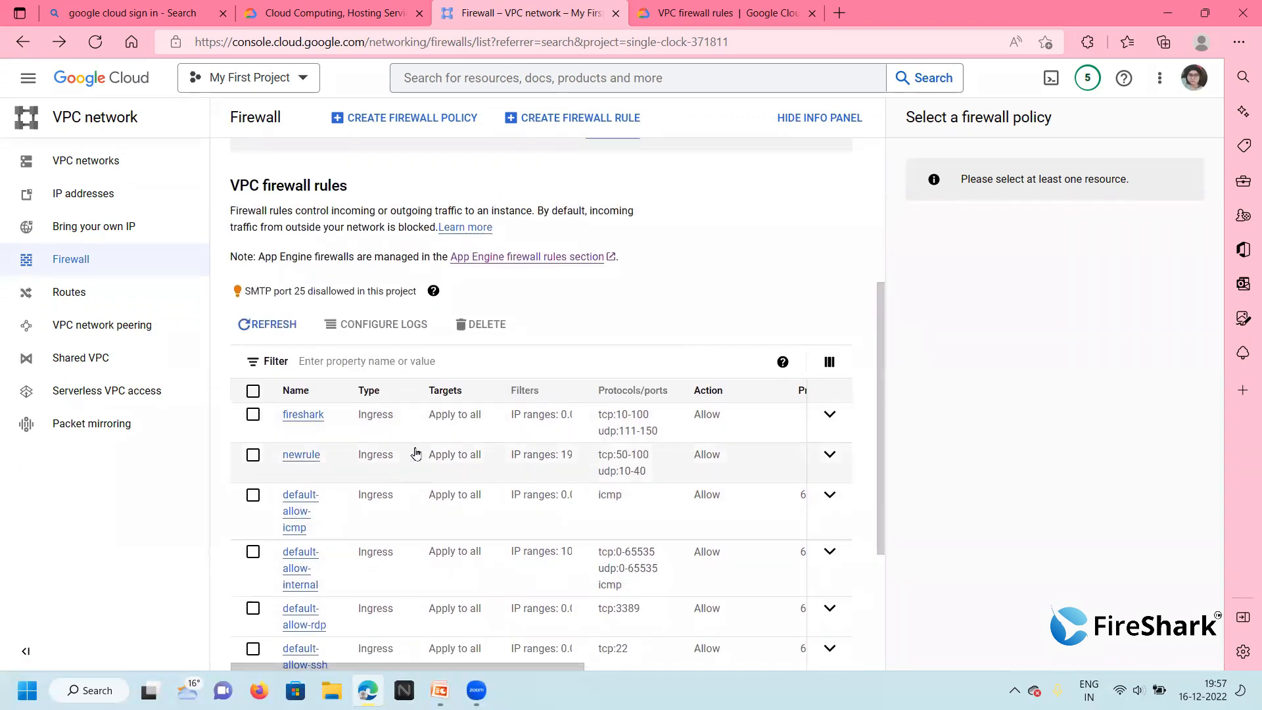